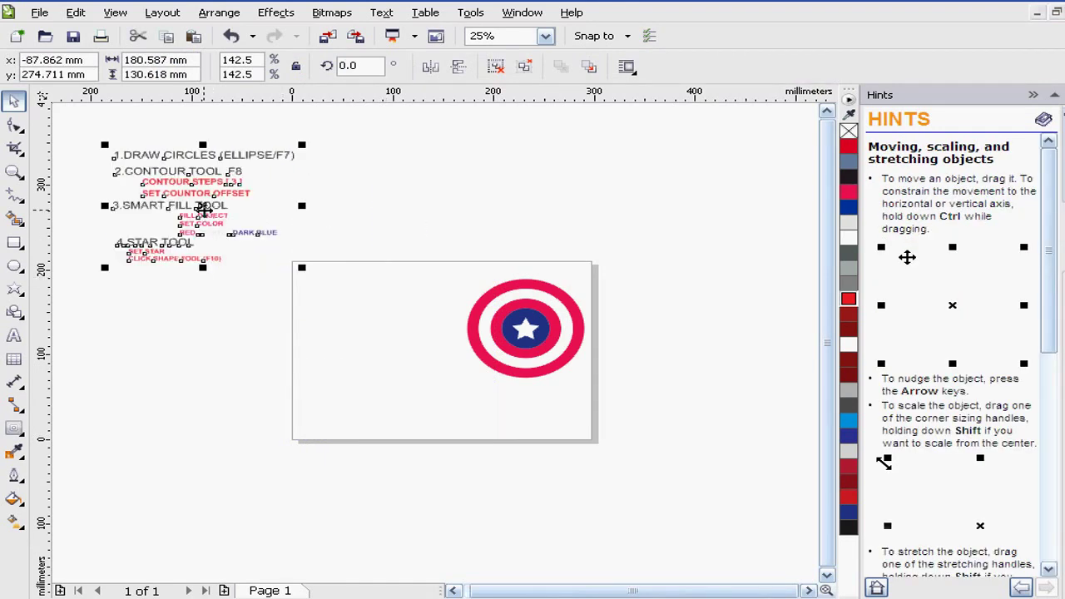
# Move the finished shield artwork off the page to the empty area just above it, beside the instruction notes
pyautogui.moveTo(434, 249); pyautogui.dragTo(582, 383)
pyautogui.moveTo(553, 343); pyautogui.dragTo(419, 193)
pyautogui.click(397, 271)
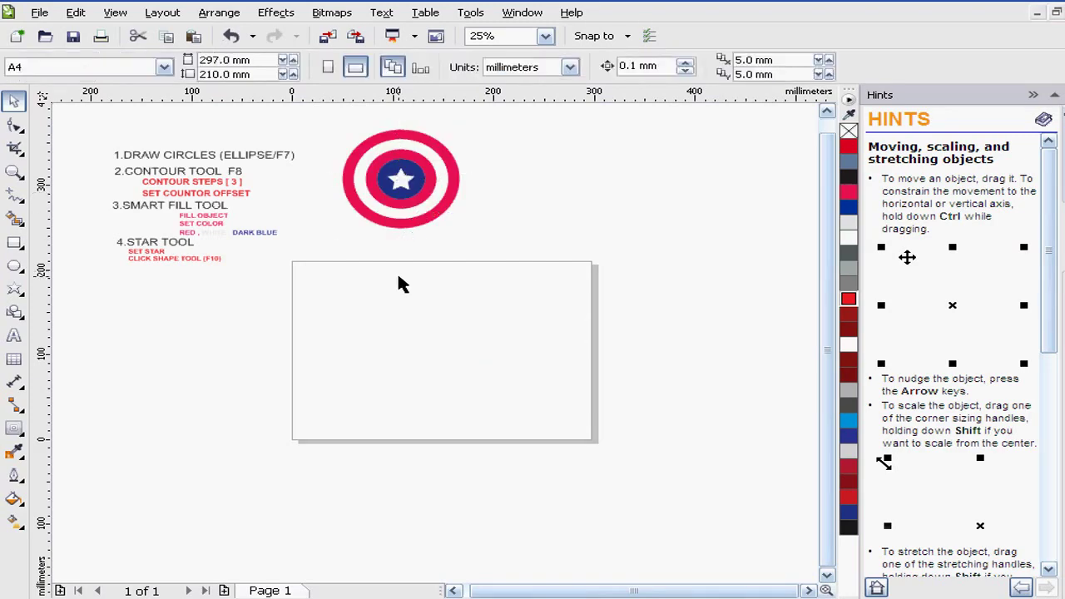
# Draw a circle about 122 mm in diameter on the page with the Ellipse tool
pyautogui.scroll(1, 165, 128)
pyautogui.scroll(2, 166, 134)
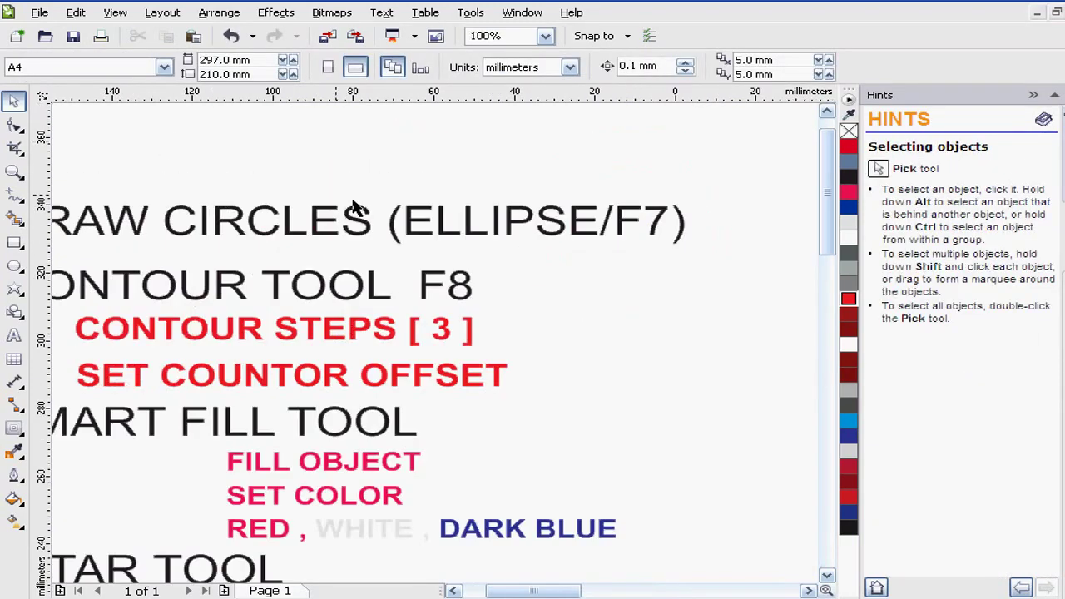
pyautogui.scroll(-2, 357, 209)
pyautogui.scroll(2, 322, 214)
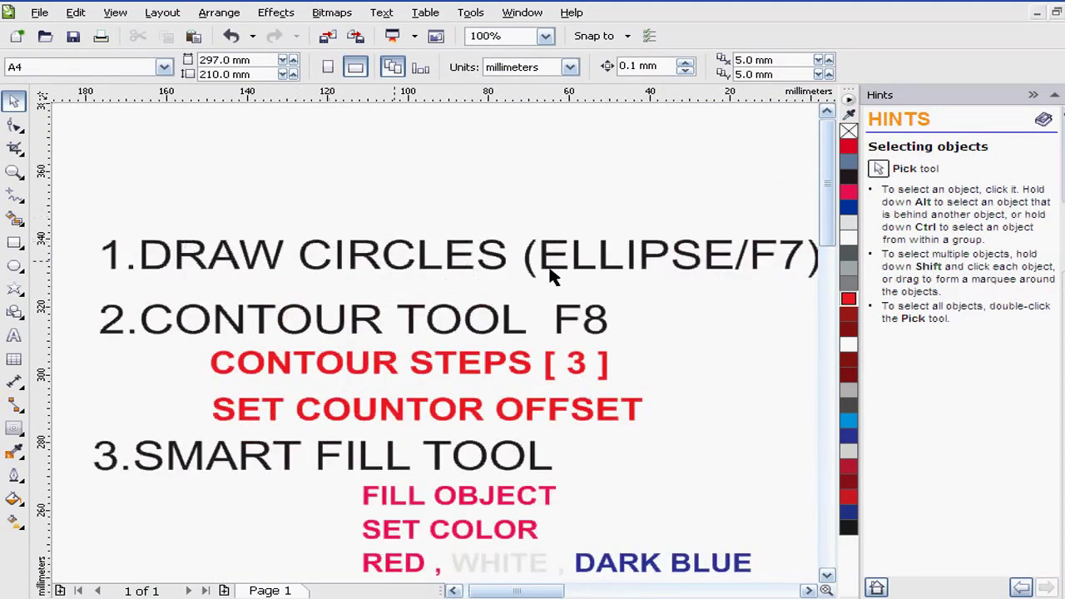
pyautogui.scroll(-1, 389, 264)
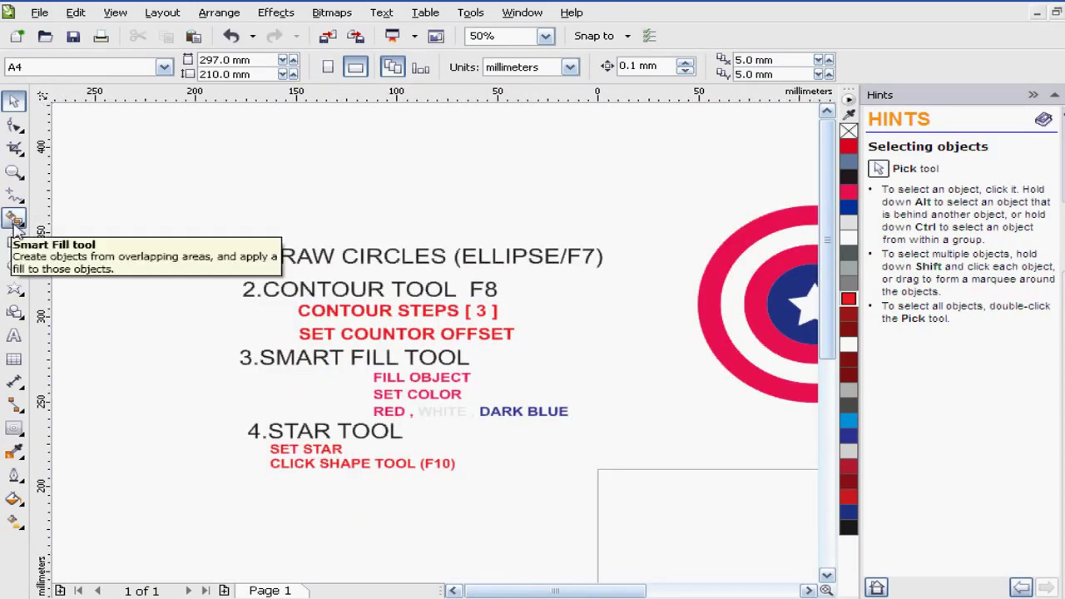
pyautogui.click(16, 265)
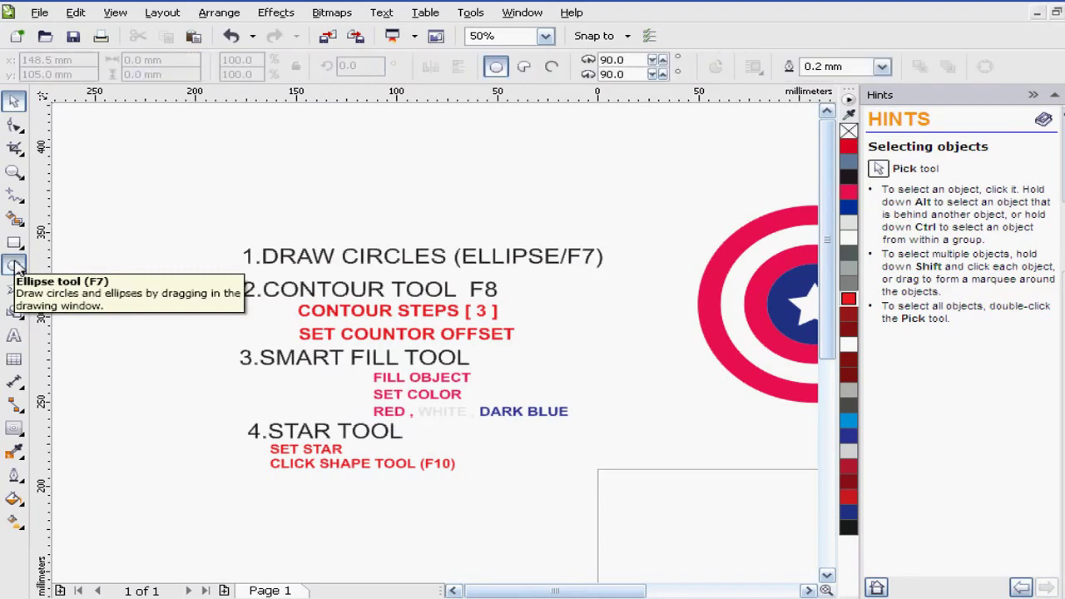
pyautogui.scroll(-2, 95, 258)
pyautogui.scroll(2, 268, 344)
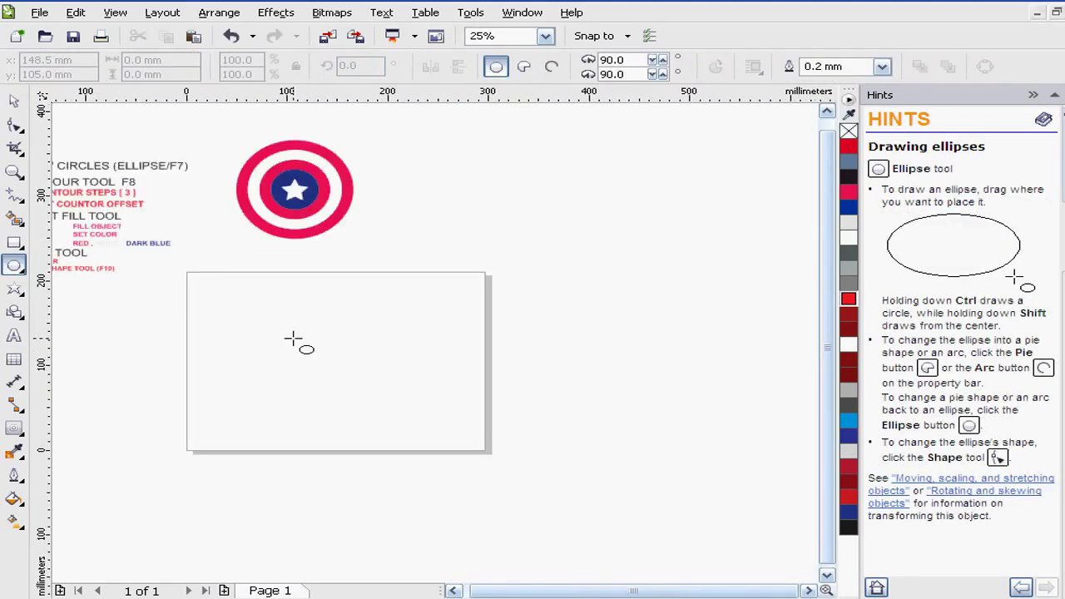
pyautogui.moveTo(254, 303)
pyautogui.mouseDown()
pyautogui.moveTo(317, 340)
pyautogui.moveTo(372, 407)
pyautogui.moveTo(430, 442)
pyautogui.moveTo(501, 509)
pyautogui.mouseUp()
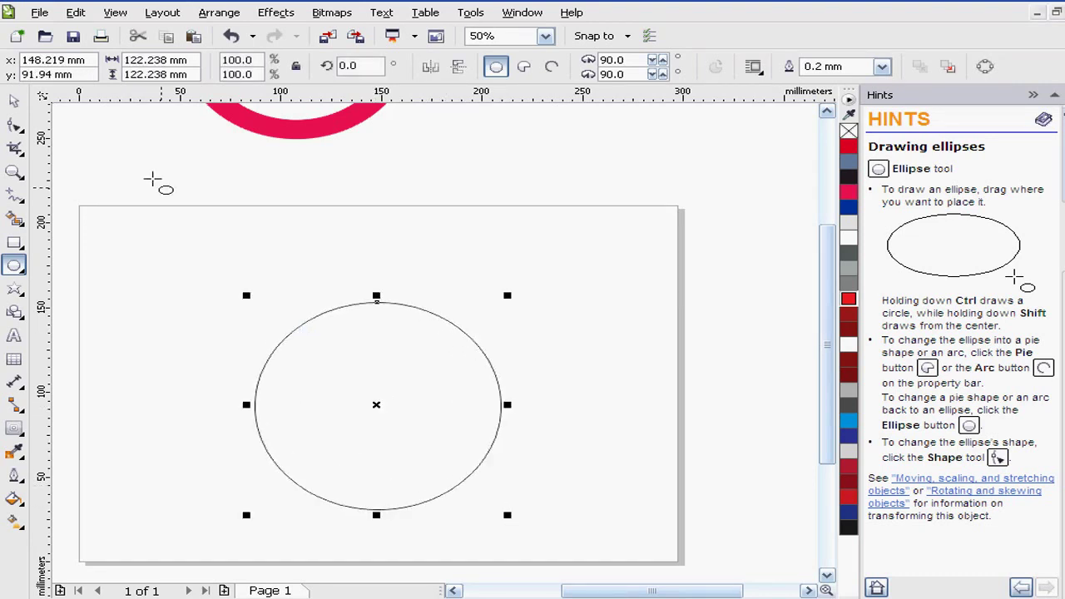
# Move the circle up and slightly left so it sits in the upper middle of the page, and deselect it
pyautogui.click(14, 100)
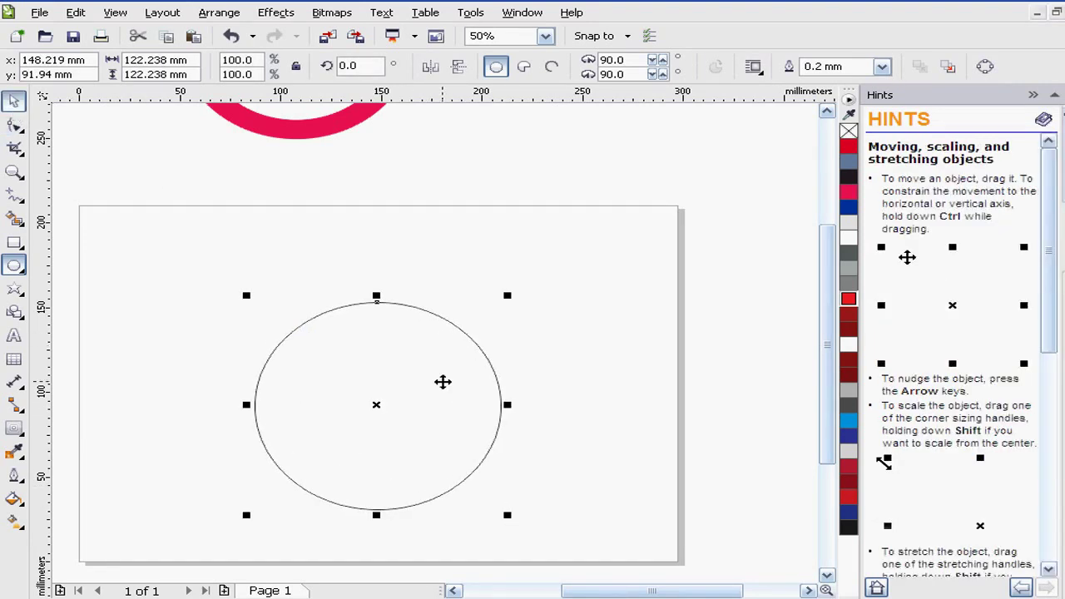
pyautogui.moveTo(432, 372); pyautogui.dragTo(417, 333)
pyautogui.click(413, 348)
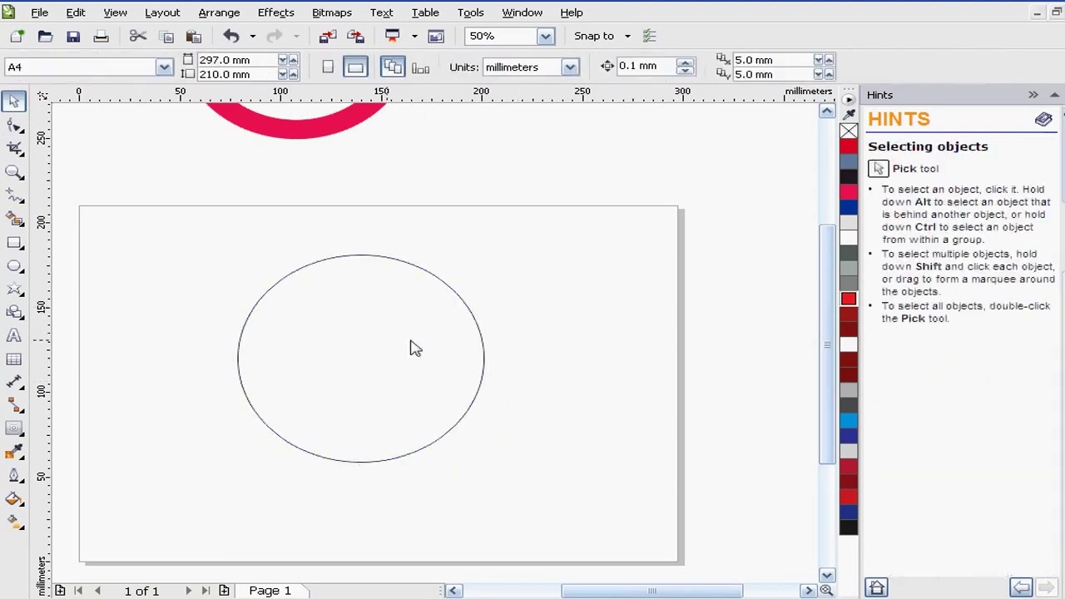
# Apply an inside contour with 3 steps to the circle using the Contour tool
pyautogui.scroll(-1, 422, 349)
pyautogui.scroll(1, 114, 182)
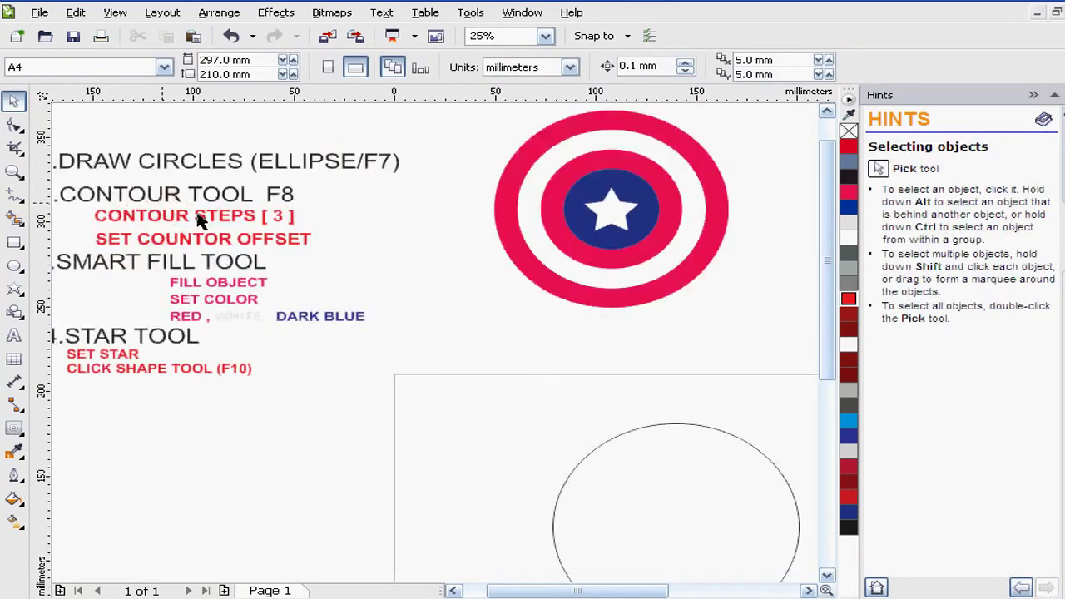
pyautogui.scroll(-1, 255, 250)
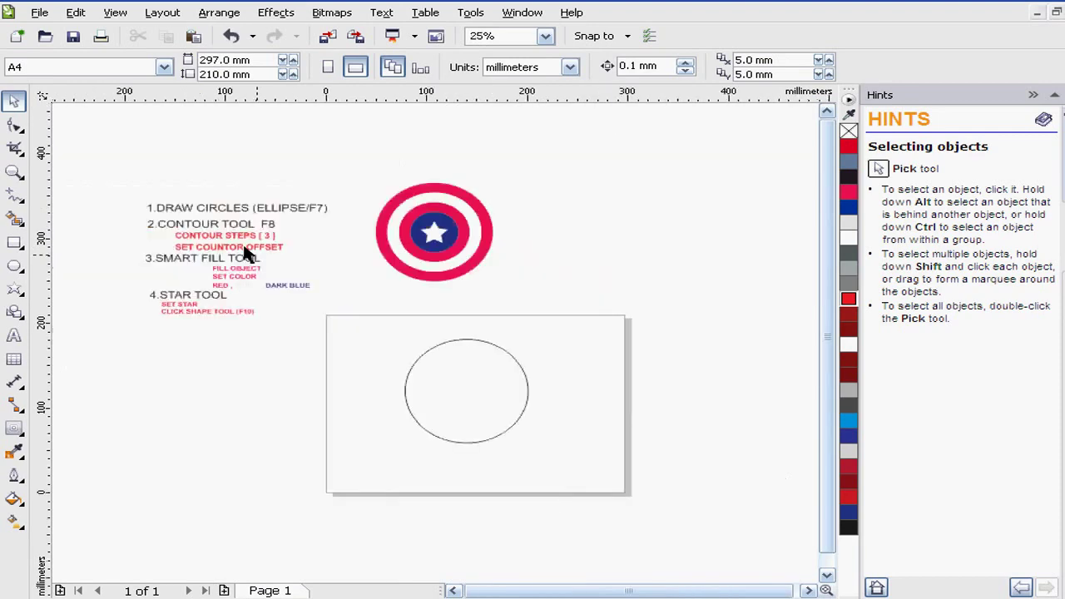
pyautogui.scroll(1, 190, 229)
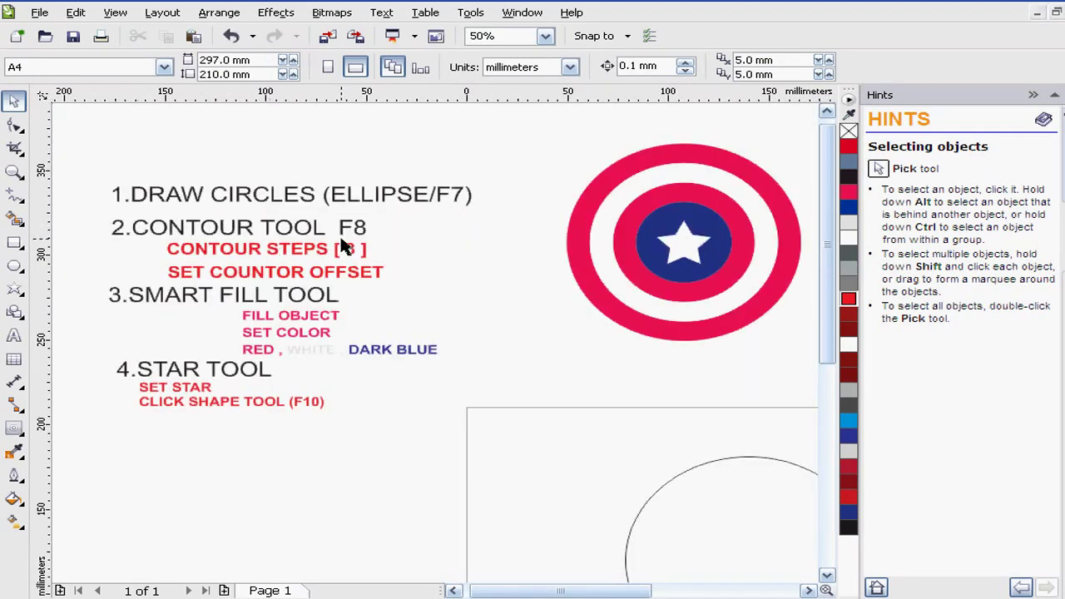
pyautogui.click(15, 428)
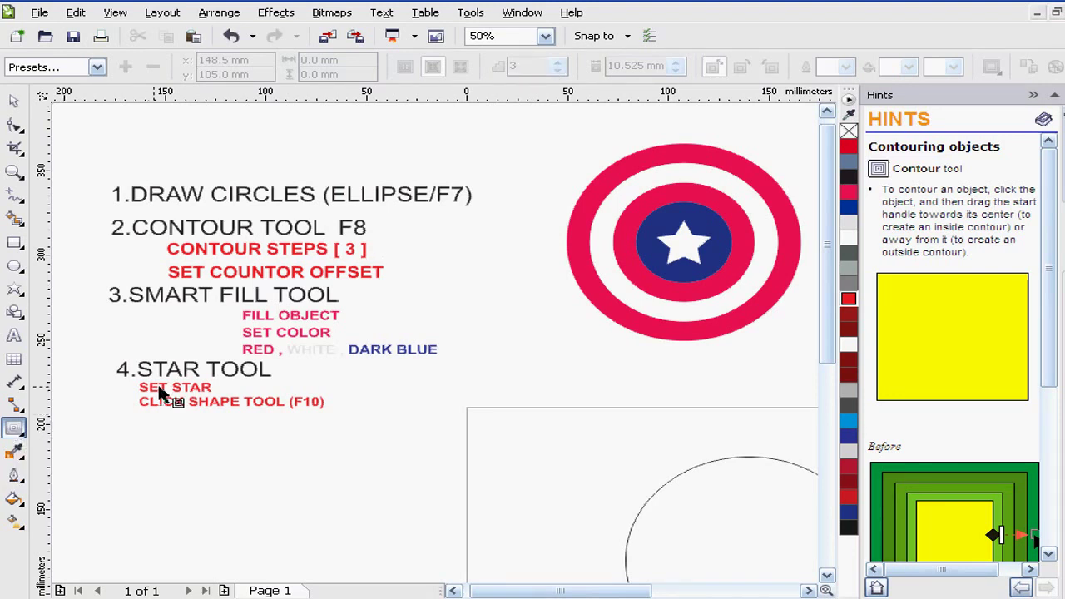
pyautogui.scroll(-1, 158, 393)
pyautogui.click(407, 458)
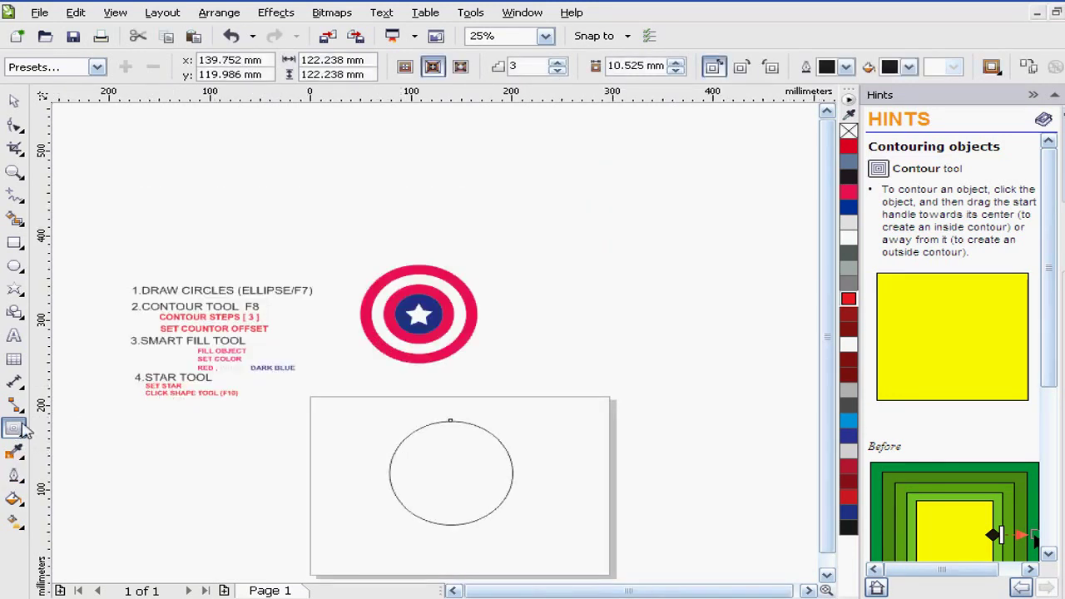
pyautogui.click(557, 70)
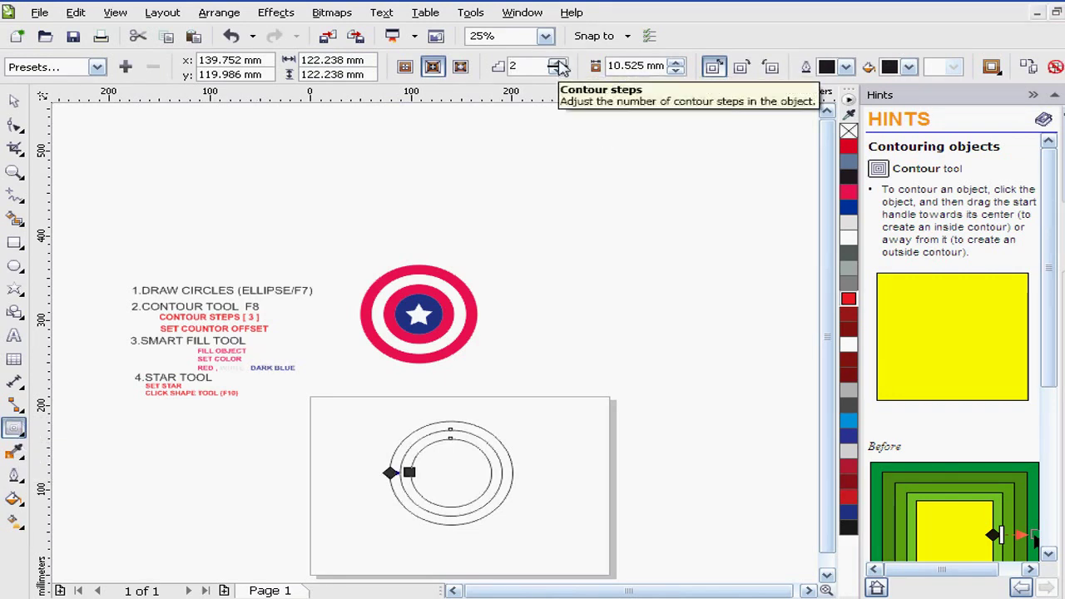
pyautogui.click(558, 62)
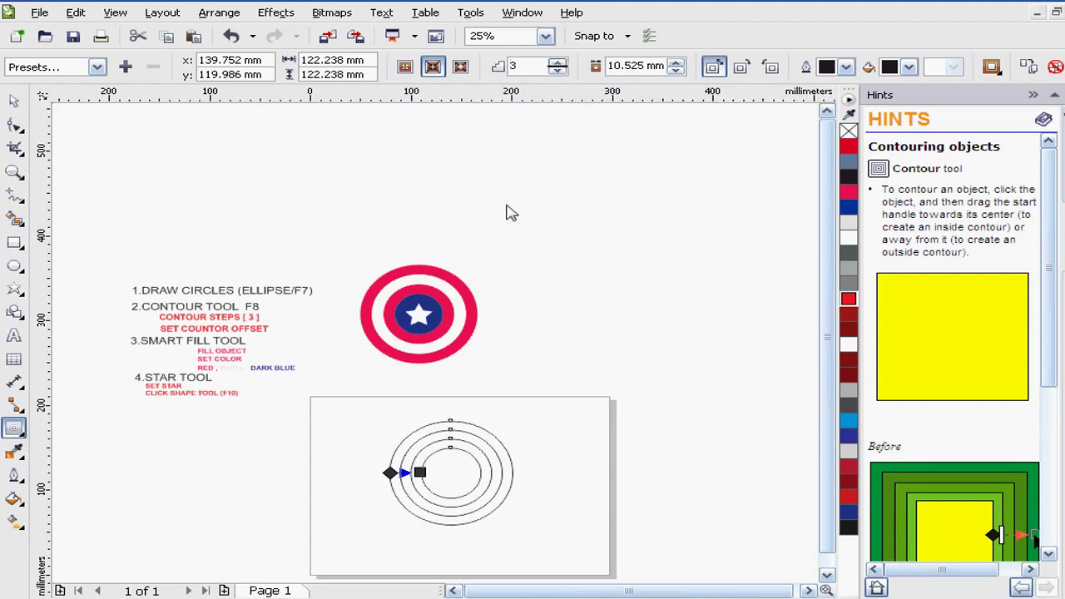
# Set the contour offset of the concentric circles to 12.025 mm and deselect them
pyautogui.scroll(1, 406, 388)
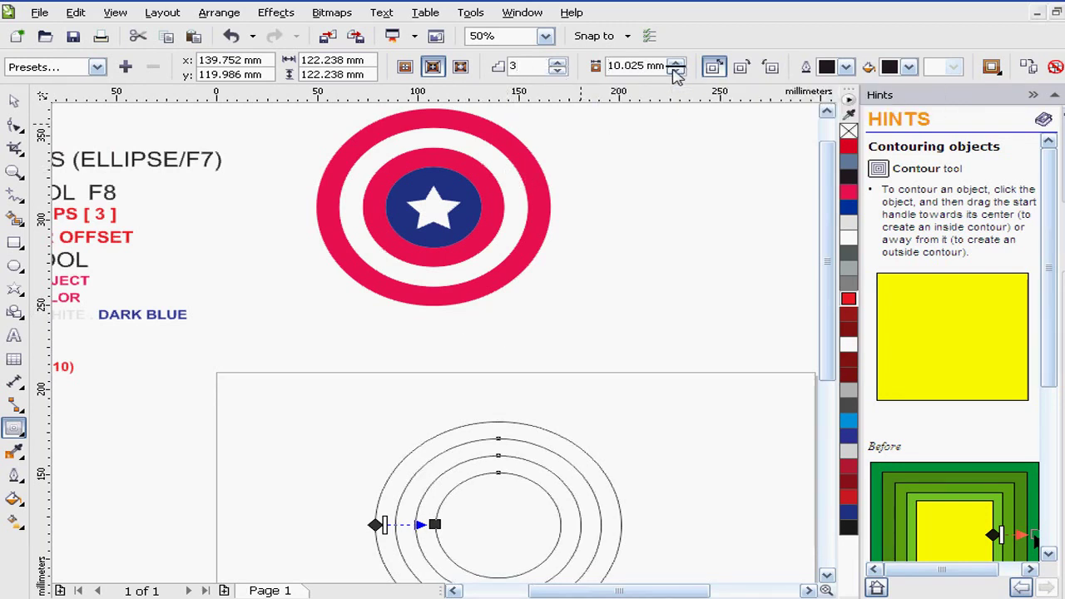
pyautogui.click(675, 64)
pyautogui.click(675, 64)
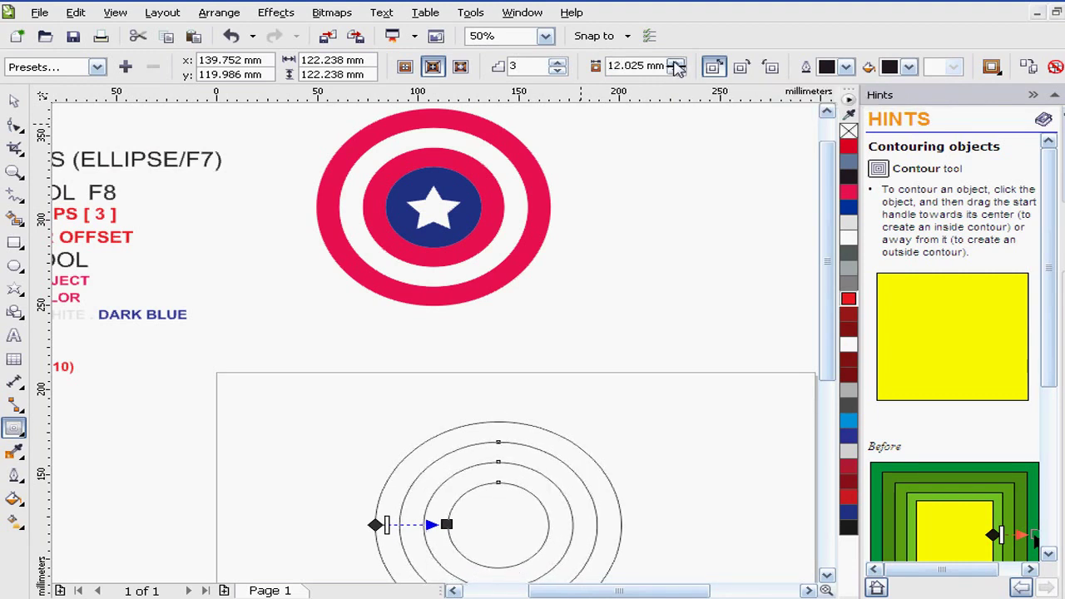
pyautogui.click(675, 64)
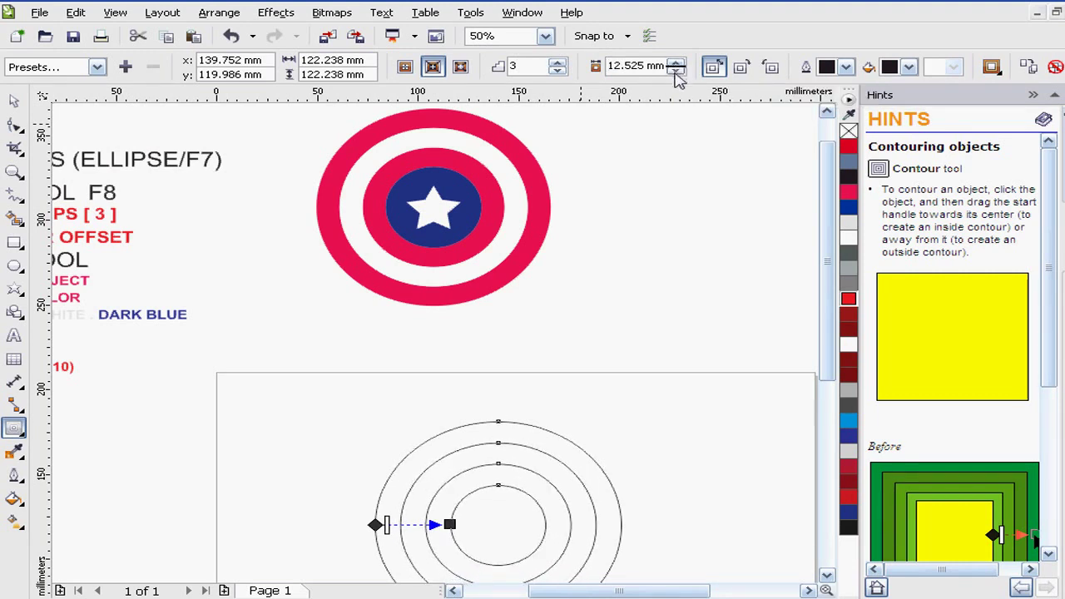
pyautogui.click(675, 70)
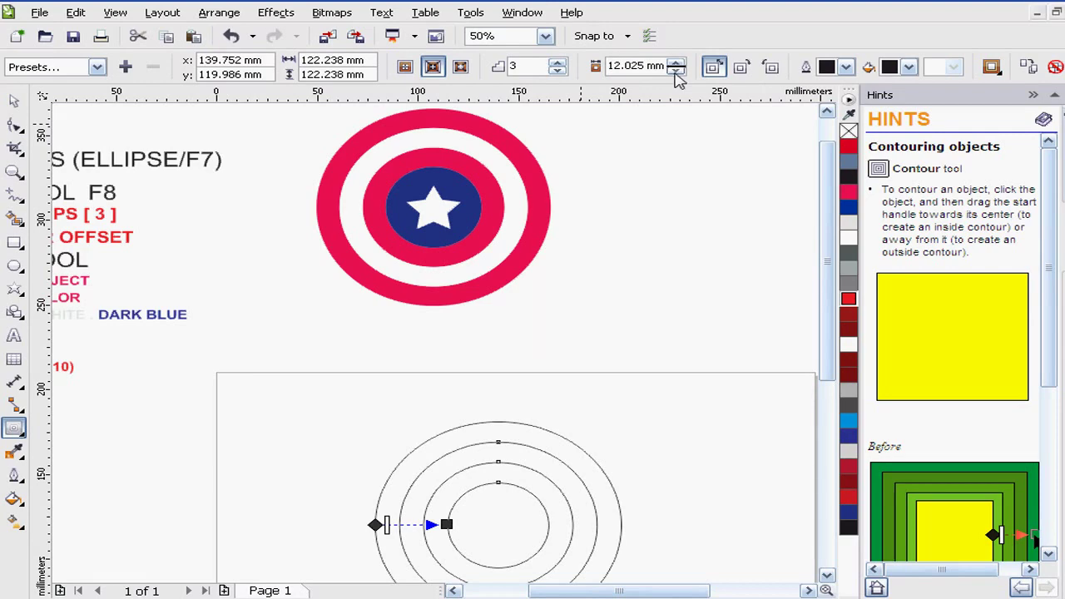
pyautogui.click(14, 100)
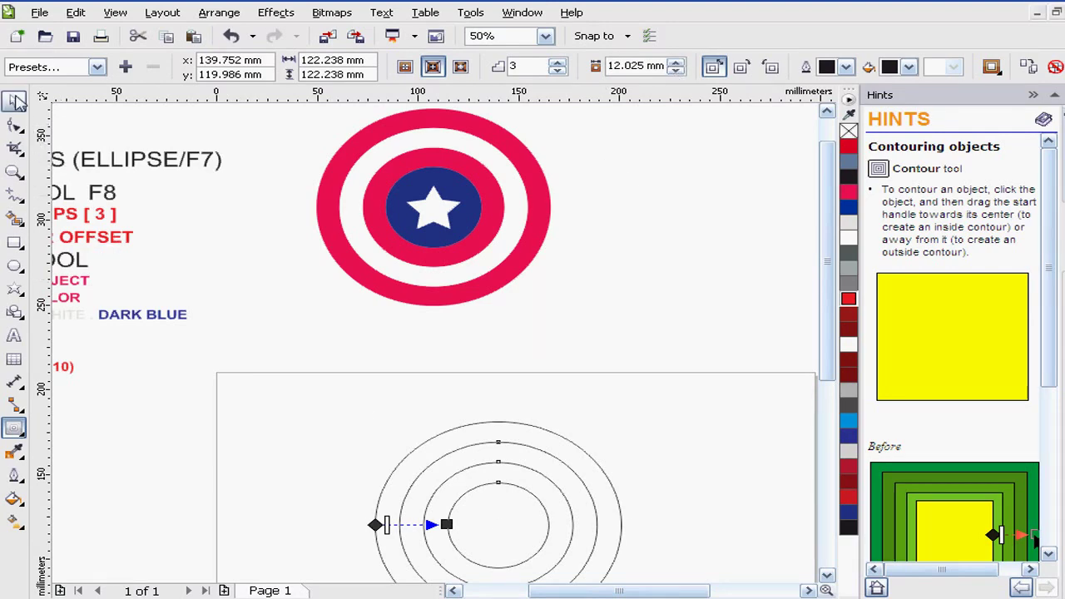
pyautogui.click(499, 366)
# Use the Smart Fill tool to fill the outermost ring and the ring around the centre circle with red
pyautogui.scroll(-2, 506, 399)
pyautogui.scroll(4, 250, 305)
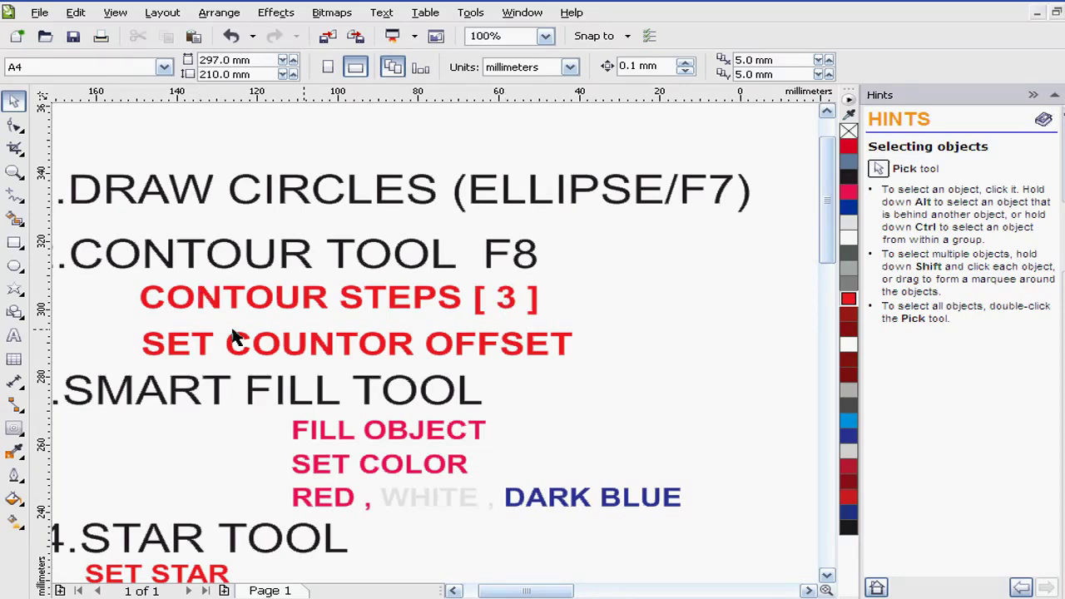
pyautogui.scroll(-1, 396, 308)
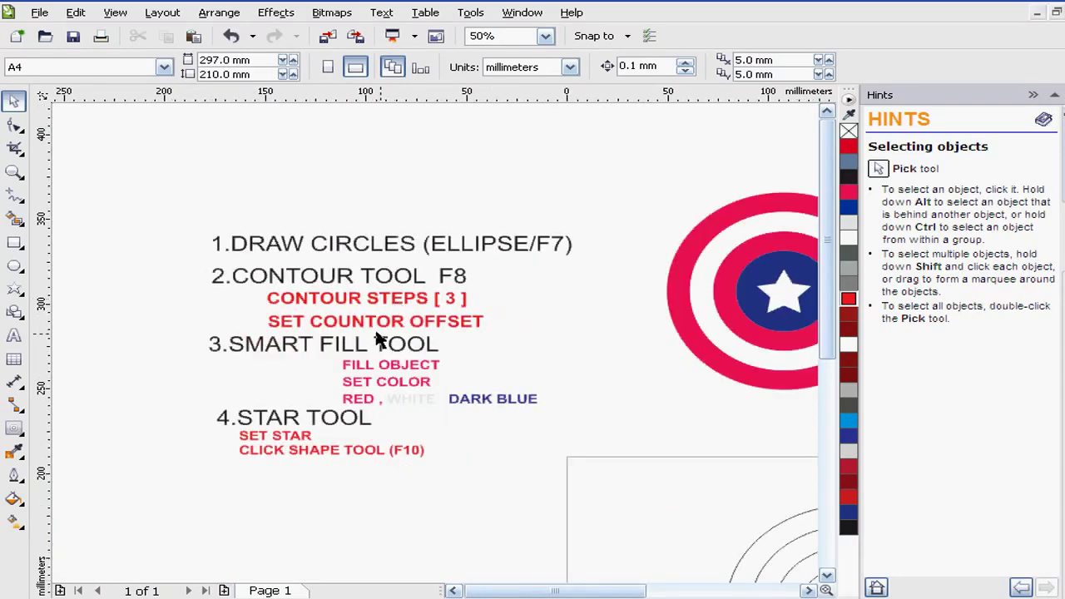
pyautogui.scroll(-1, 375, 338)
pyautogui.scroll(1, 367, 348)
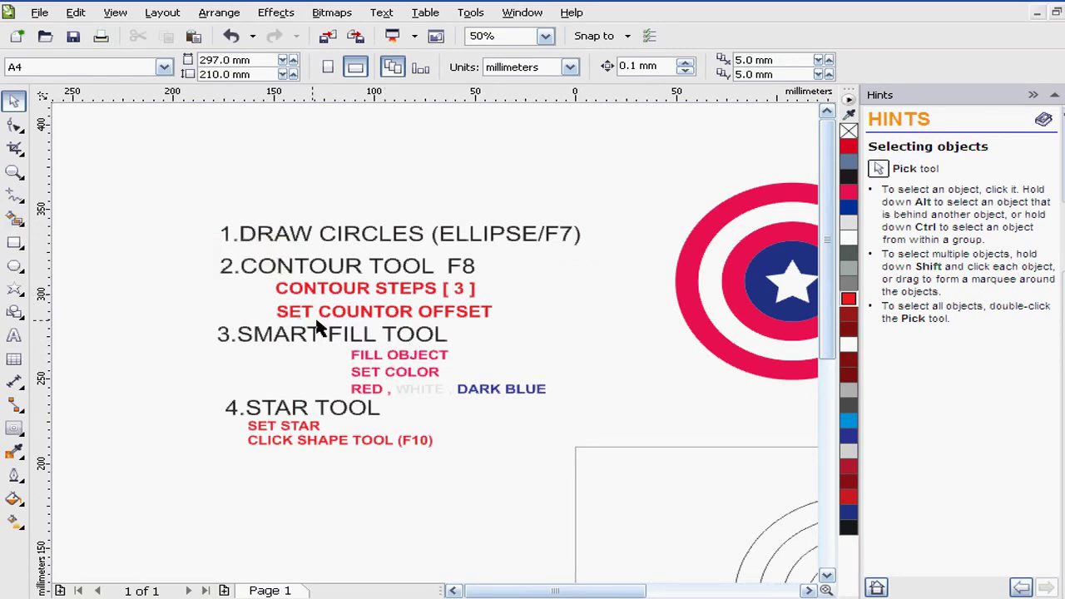
pyautogui.click(15, 218)
pyautogui.scroll(-1, 185, 210)
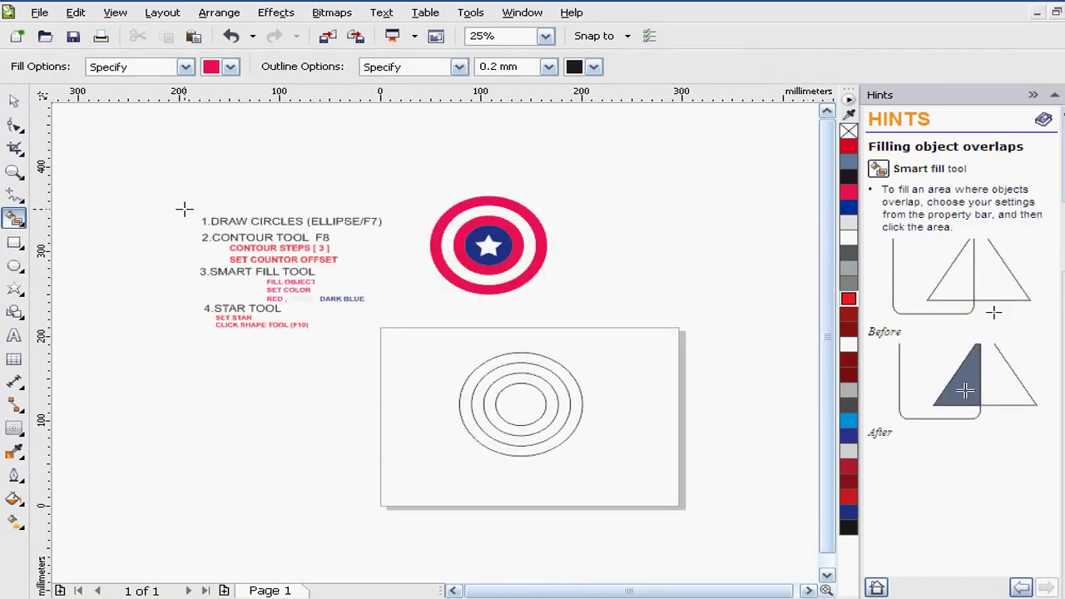
pyautogui.click(848, 299)
pyautogui.click(585, 398)
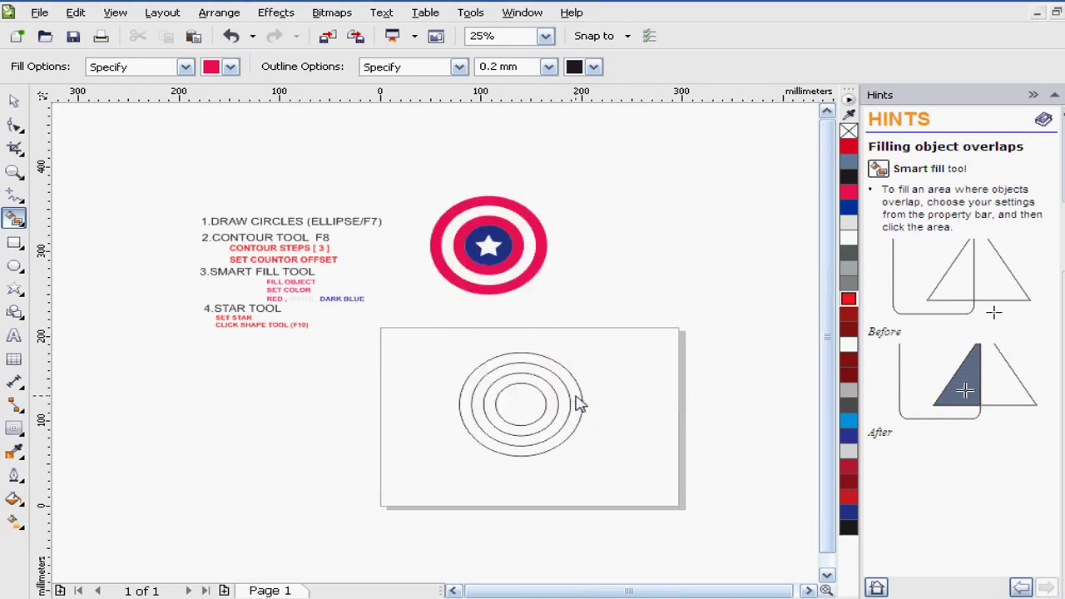
pyautogui.scroll(2, 578, 404)
pyautogui.click(593, 336)
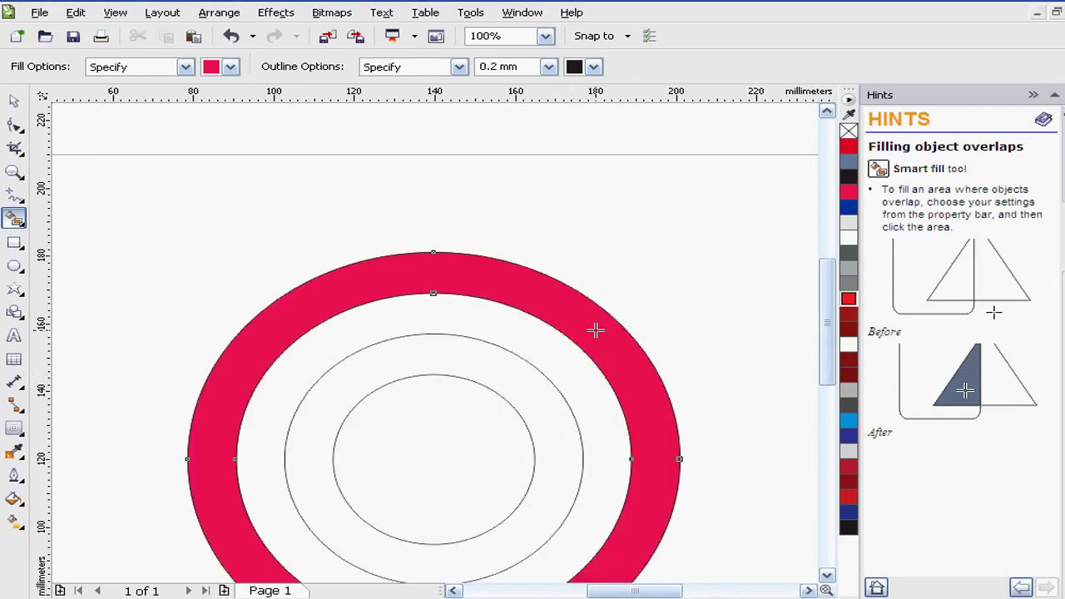
pyautogui.click(496, 374)
pyautogui.scroll(-2, 491, 366)
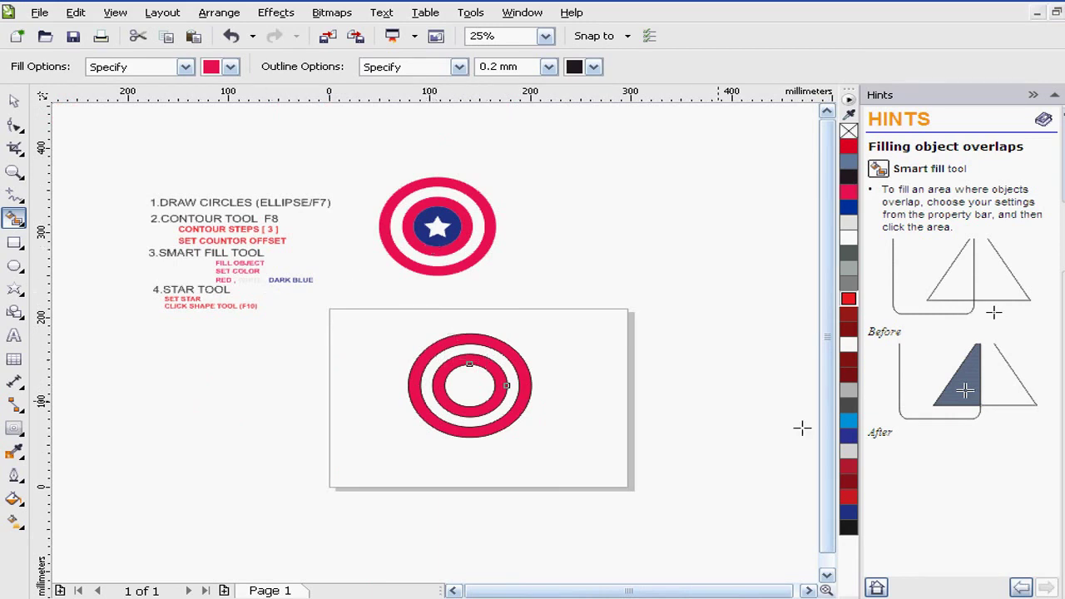
# Smart-fill the centre circle and colour it dark blue, and fill the ring between the two red rings with white
pyautogui.click(848, 513)
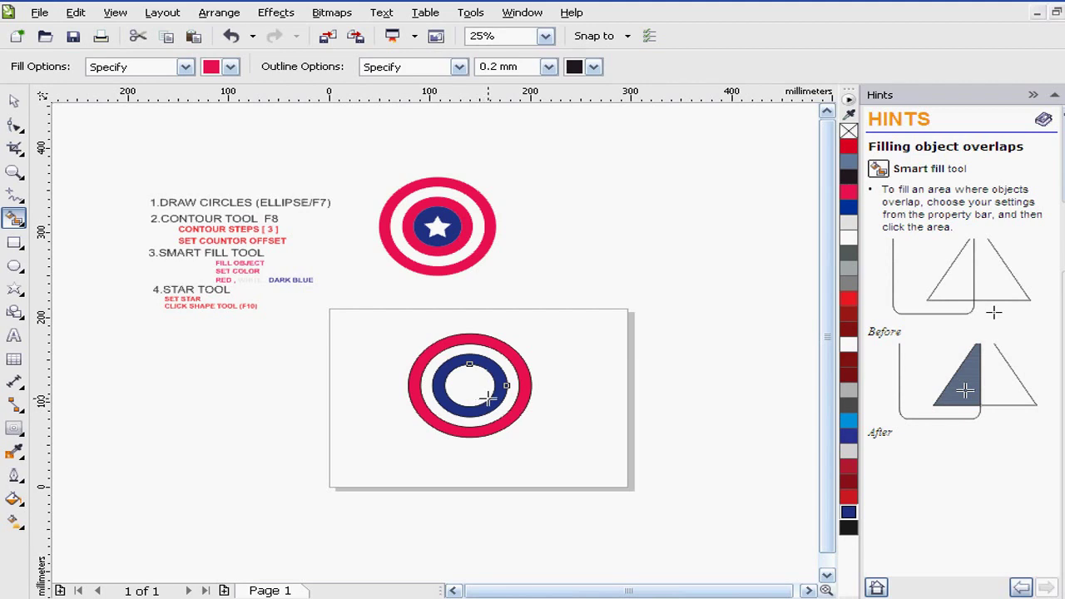
pyautogui.hotkey('ctrl', 'z')
pyautogui.scroll(1, 470, 398)
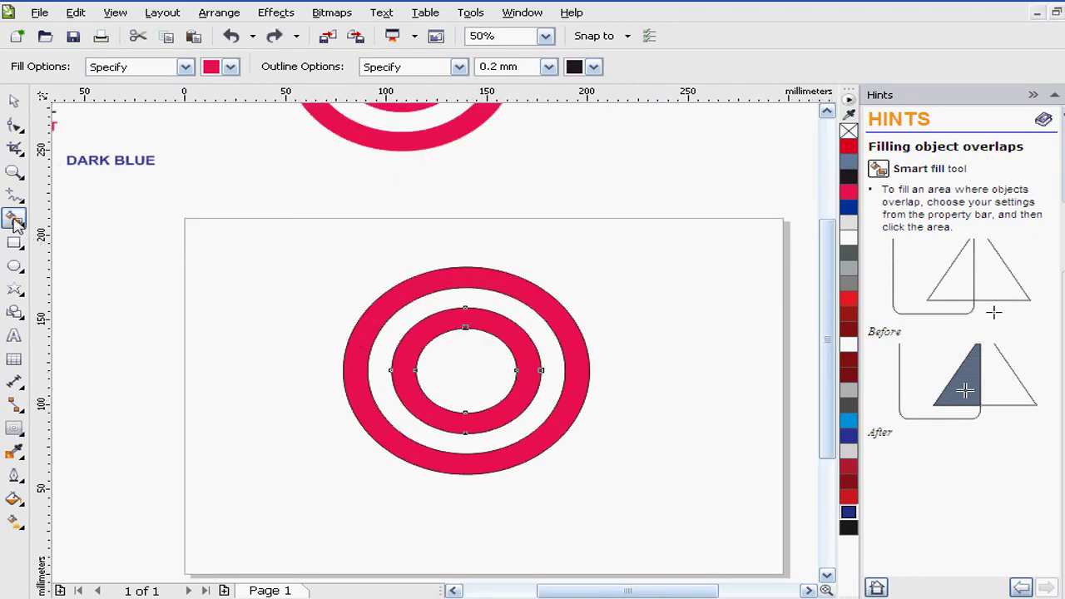
pyautogui.click(454, 365)
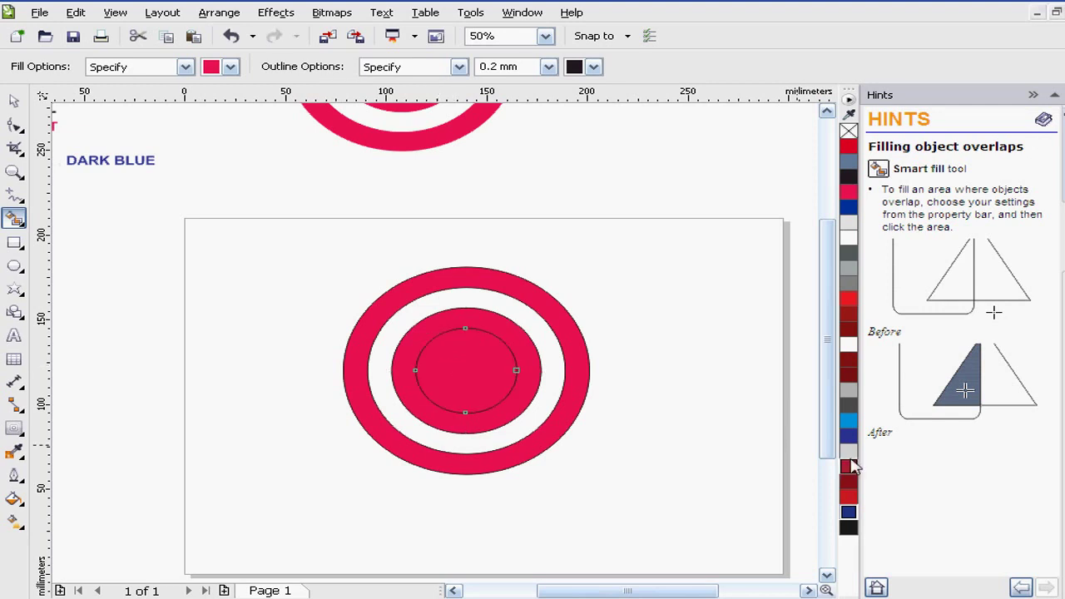
pyautogui.click(848, 527)
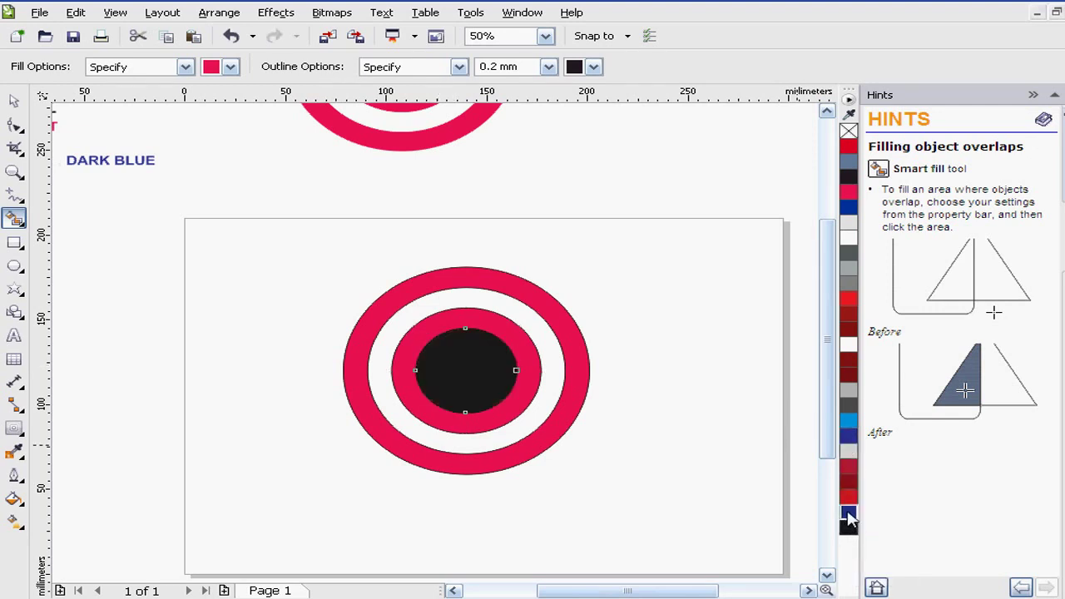
pyautogui.click(849, 515)
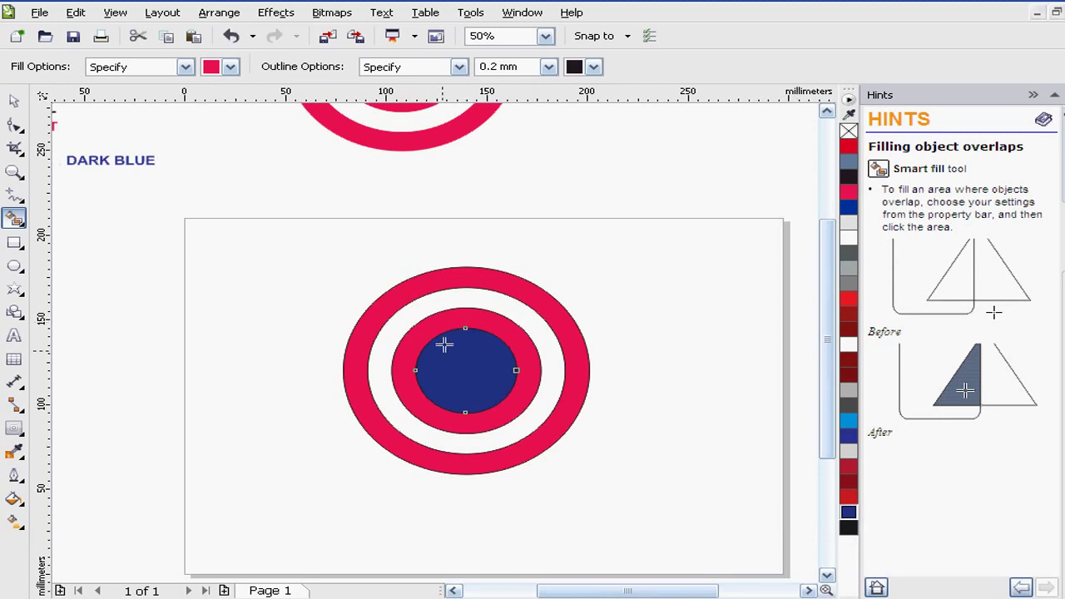
pyautogui.click(430, 305)
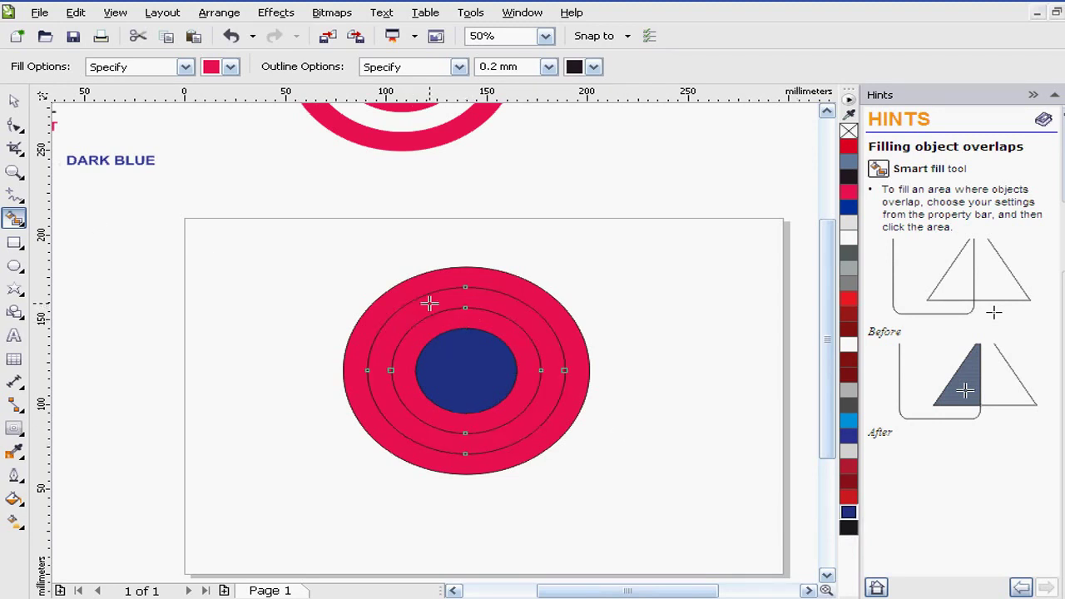
pyautogui.click(848, 238)
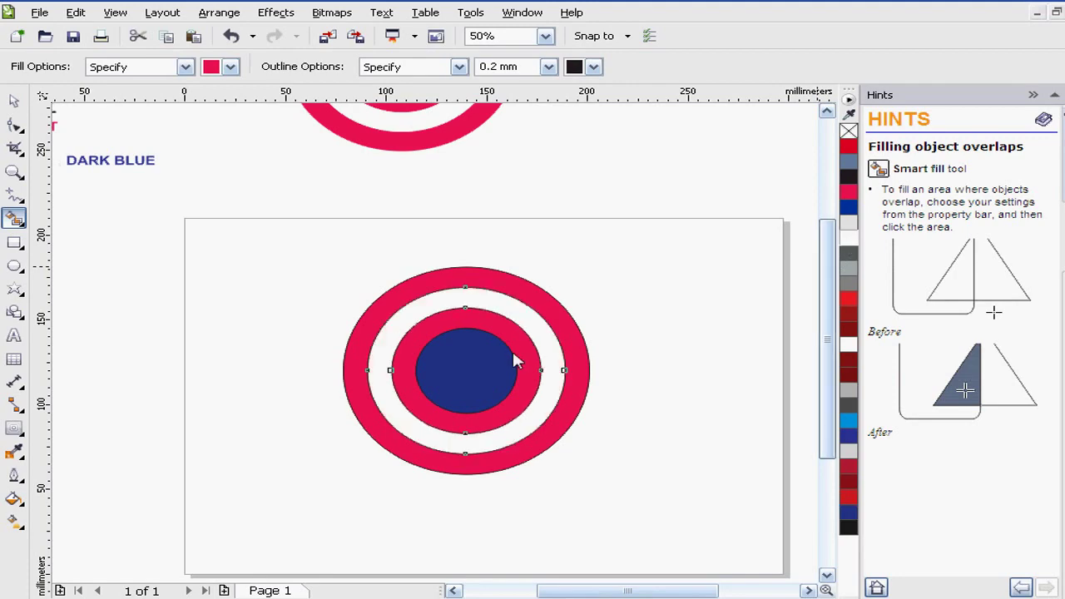
# Draw a five-pointed star about 29 mm wide inside the dark blue centre circle, filled with white and without an outline
pyautogui.click(14, 99)
pyautogui.click(336, 281)
pyautogui.scroll(-1, 349, 409)
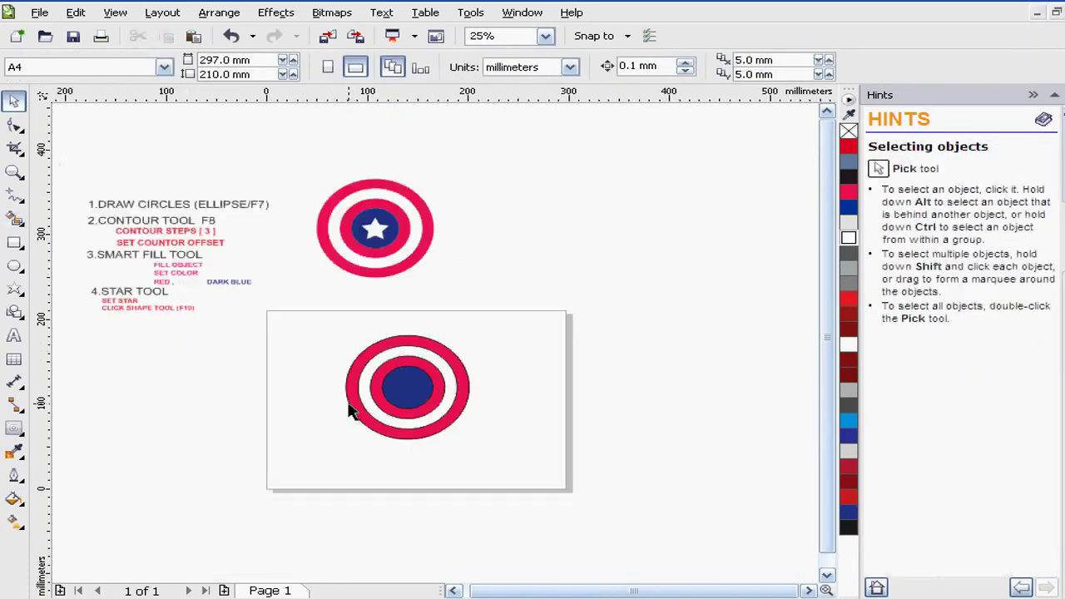
pyautogui.scroll(2, 352, 381)
pyautogui.scroll(-2, 350, 379)
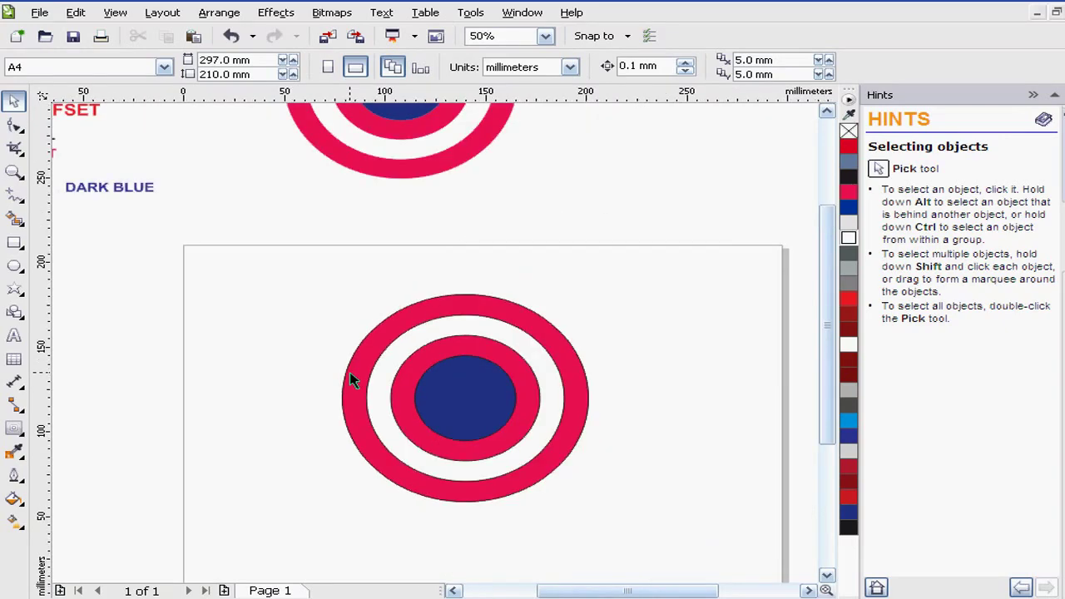
pyautogui.scroll(-1, 351, 381)
pyautogui.scroll(3, 250, 333)
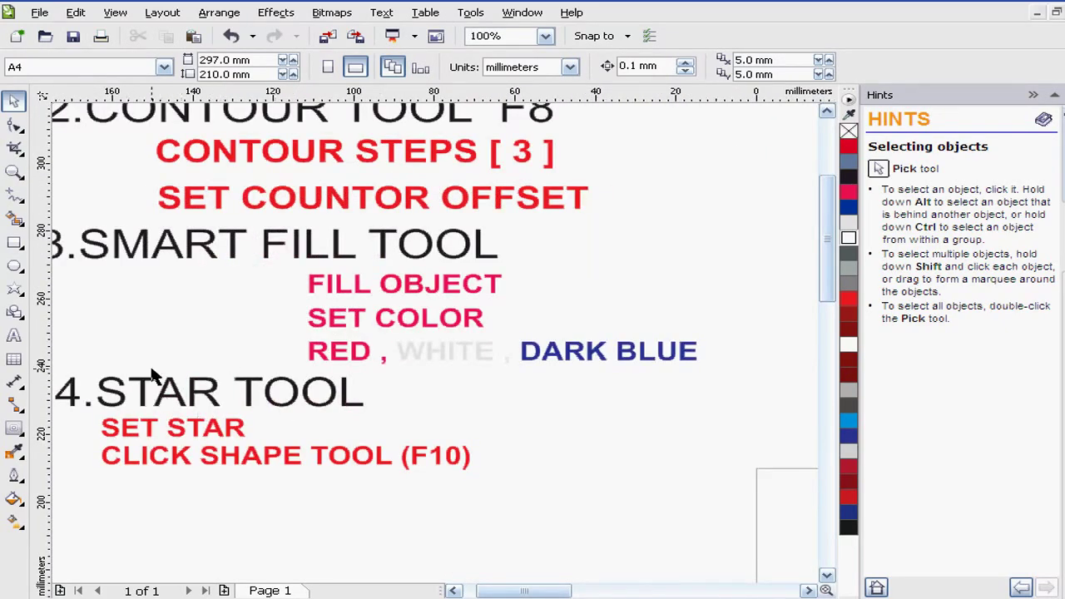
pyautogui.click(15, 290)
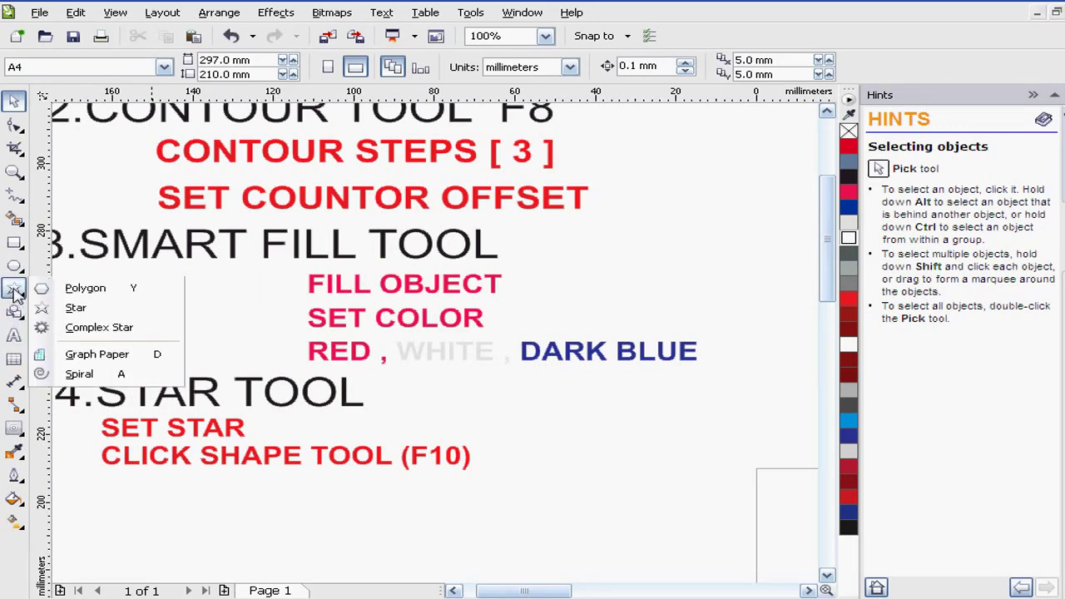
pyautogui.click(54, 308)
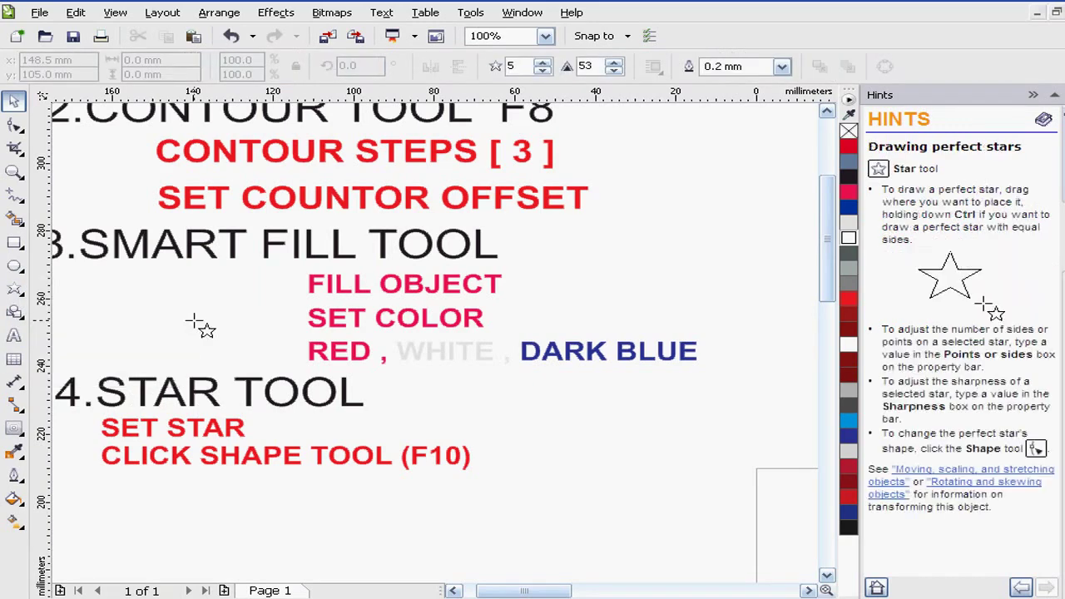
pyautogui.scroll(-5, 191, 327)
pyautogui.scroll(5, 317, 385)
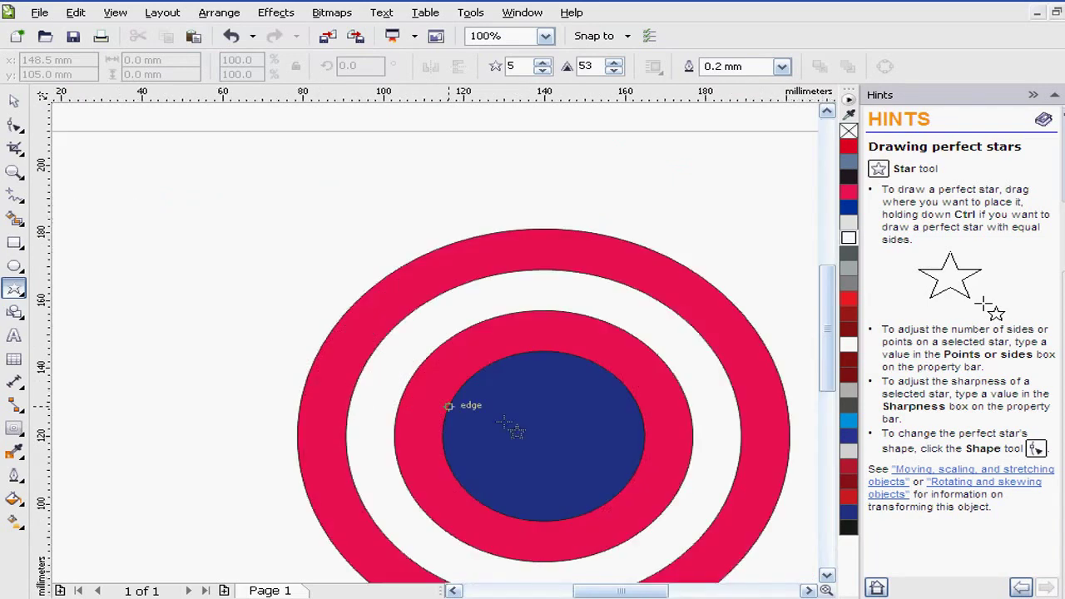
pyautogui.moveTo(501, 403)
pyautogui.mouseDown()
pyautogui.moveTo(574, 487)
pyautogui.moveTo(613, 503)
pyautogui.mouseUp()
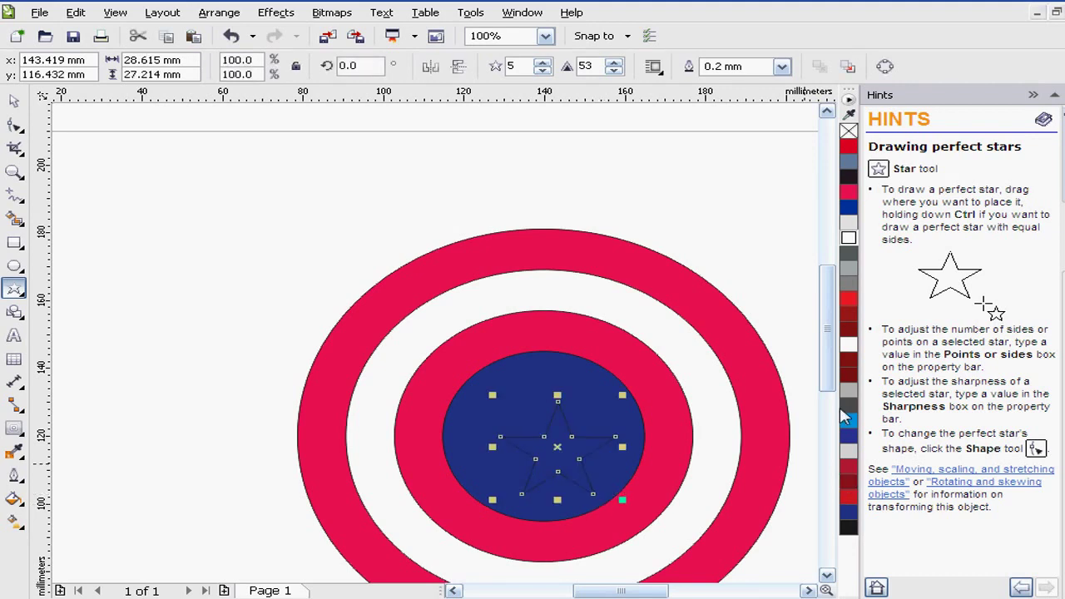
pyautogui.click(847, 347)
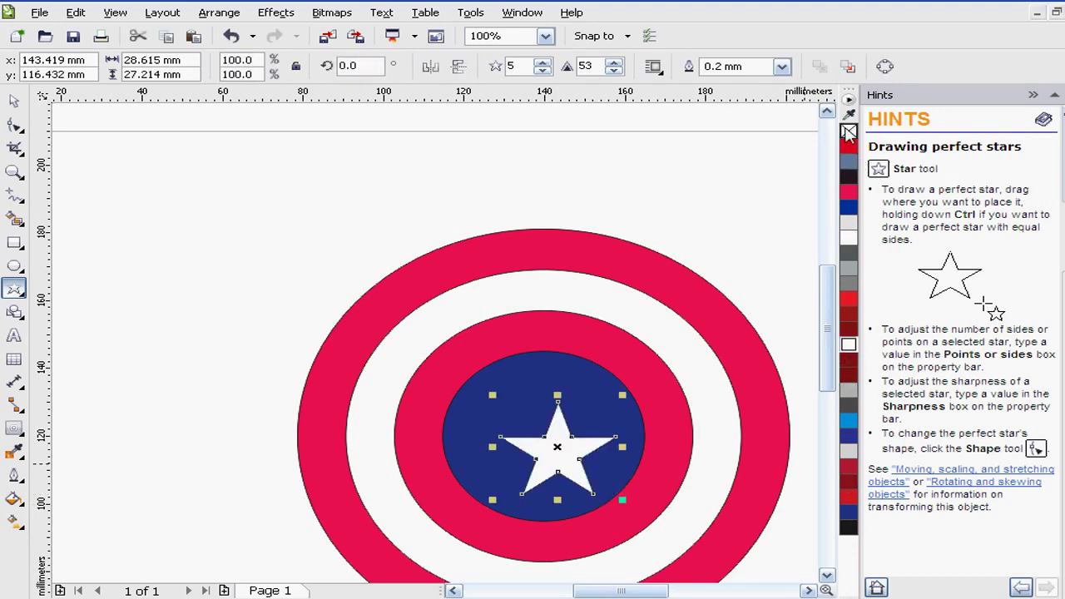
pyautogui.rightClick(849, 131)
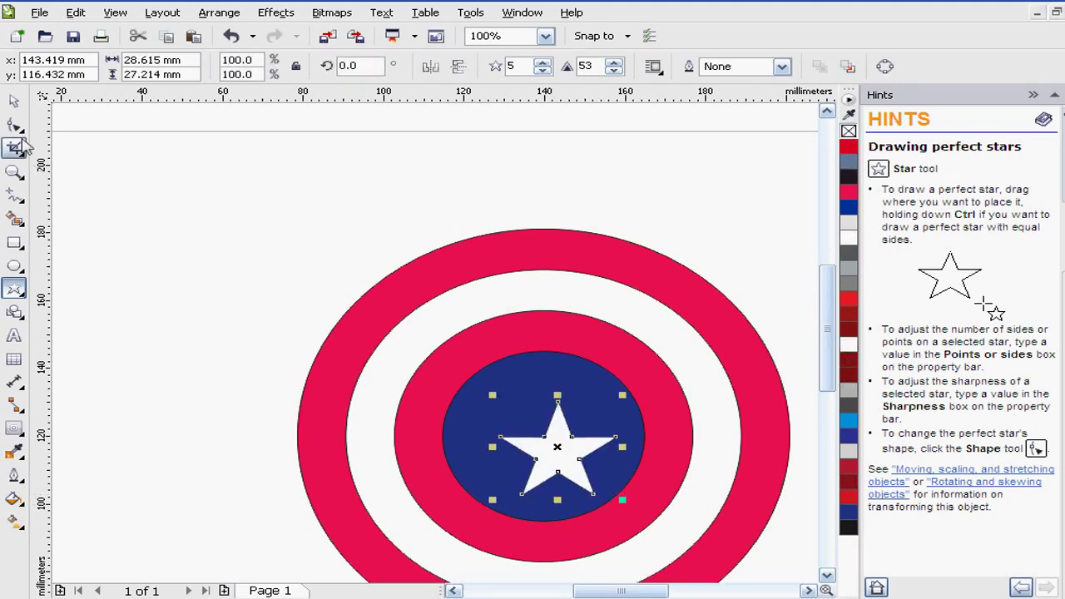
# Move the white star to the centre of the dark blue circle and deselect it
pyautogui.click(16, 126)
pyautogui.scroll(-1, 542, 444)
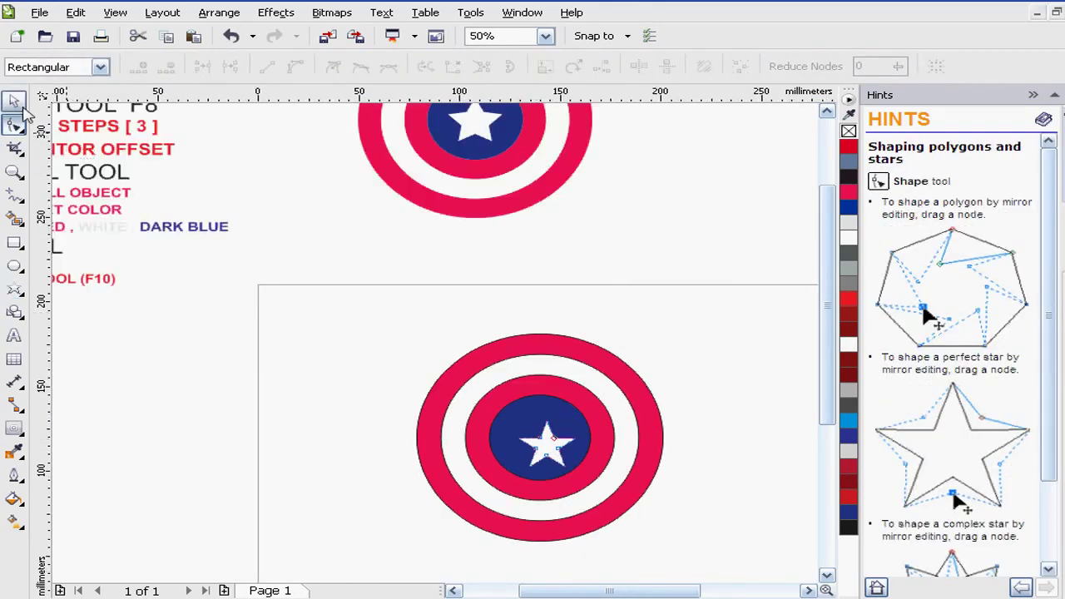
pyautogui.press('space')
pyautogui.scroll(1, 494, 438)
pyautogui.moveTo(608, 459); pyautogui.dragTo(590, 442)
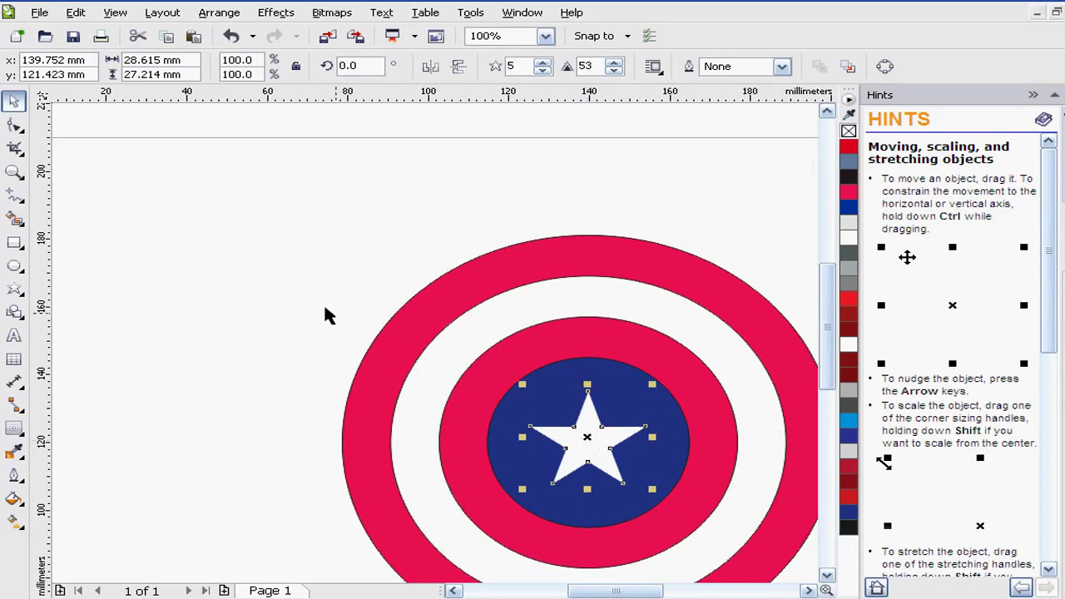
pyautogui.click(283, 300)
pyautogui.scroll(-1, 578, 435)
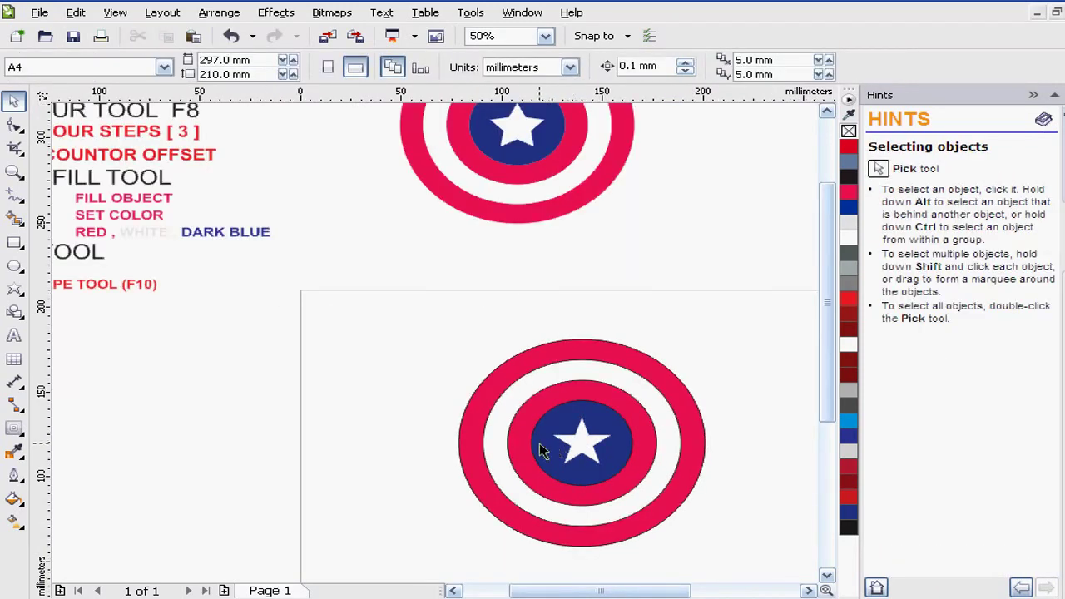
# Widen the star's arms by pulling its lower inner node outward with the Shape tool, and deselect the star
pyautogui.scroll(-2, 539, 443)
pyautogui.scroll(1, 466, 434)
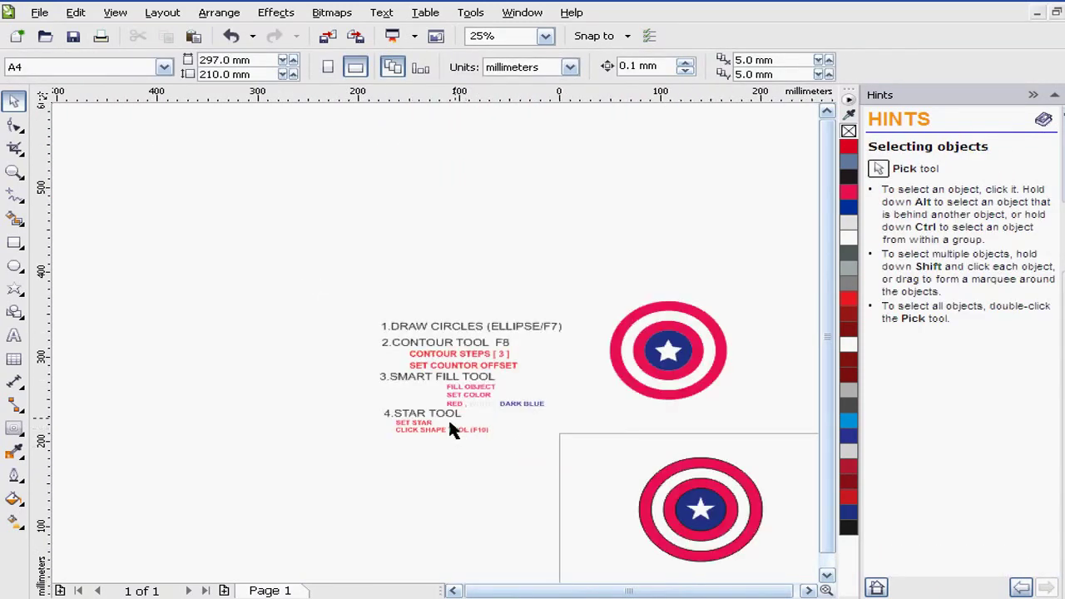
pyautogui.scroll(3, 412, 437)
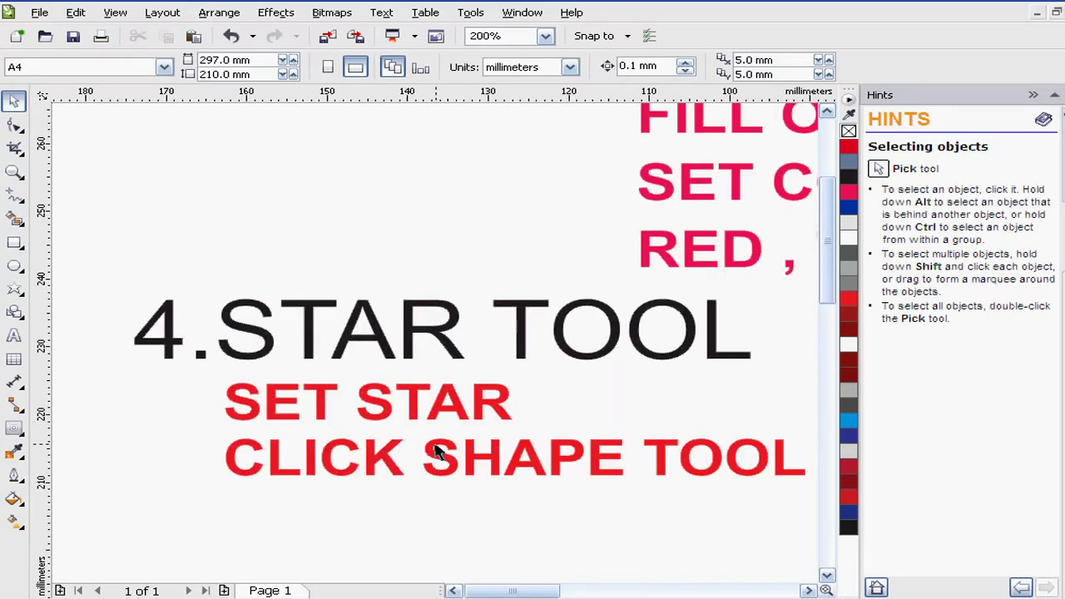
pyautogui.scroll(-2, 439, 452)
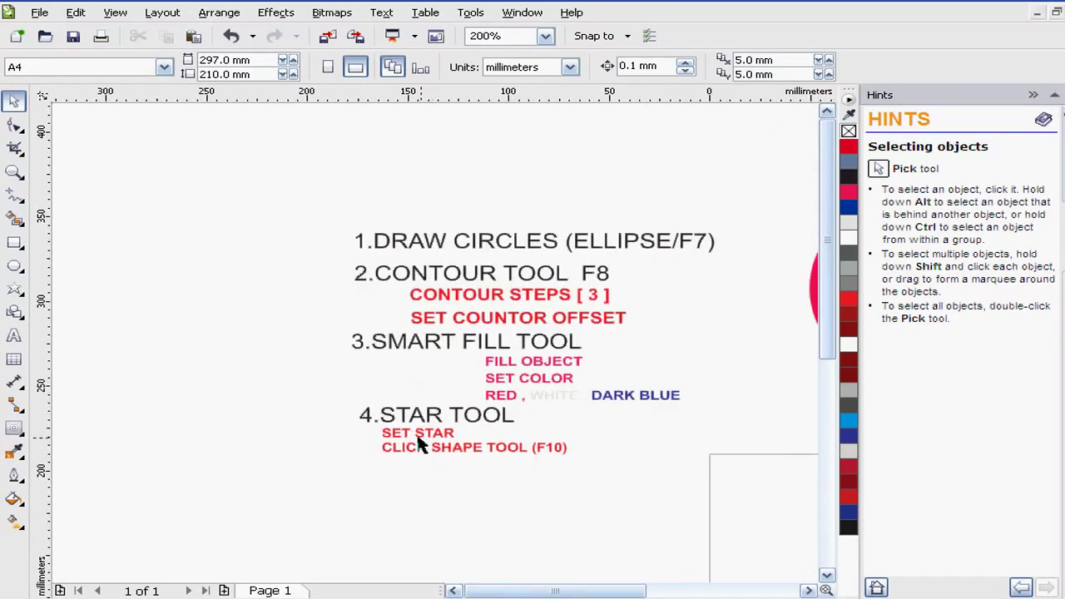
pyautogui.click(14, 127)
pyautogui.scroll(-1, 477, 447)
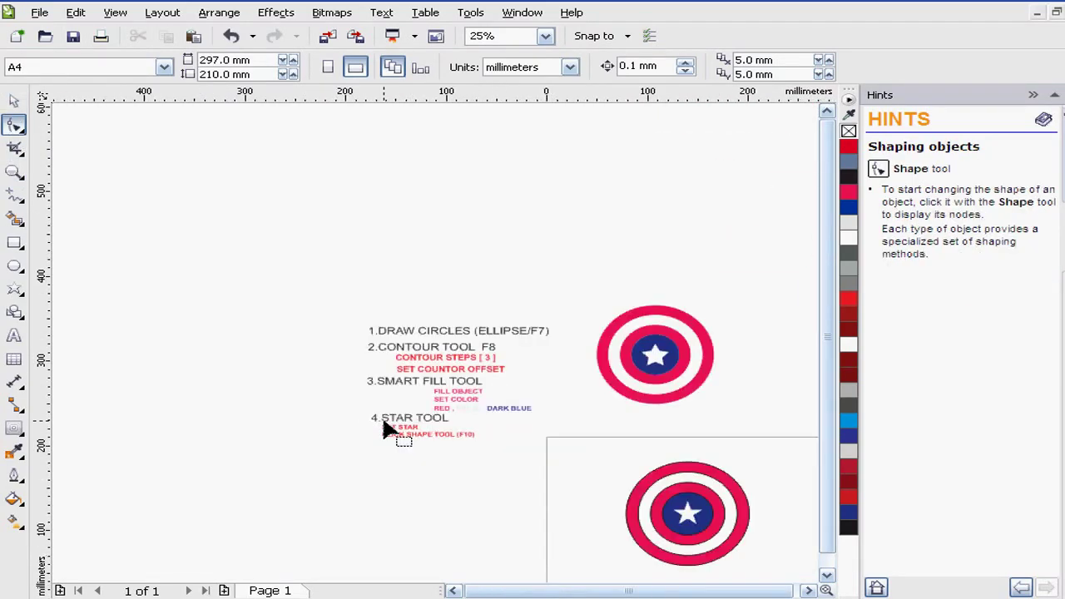
pyautogui.scroll(3, 697, 542)
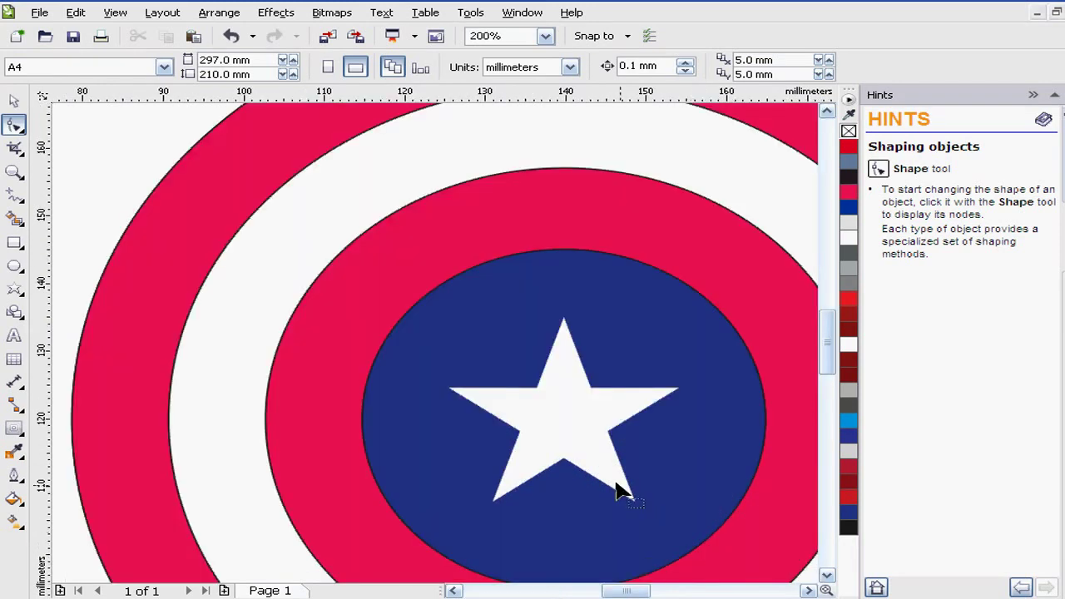
pyautogui.click(565, 470)
pyautogui.click(565, 463)
pyautogui.moveTo(565, 463); pyautogui.dragTo(565, 477)
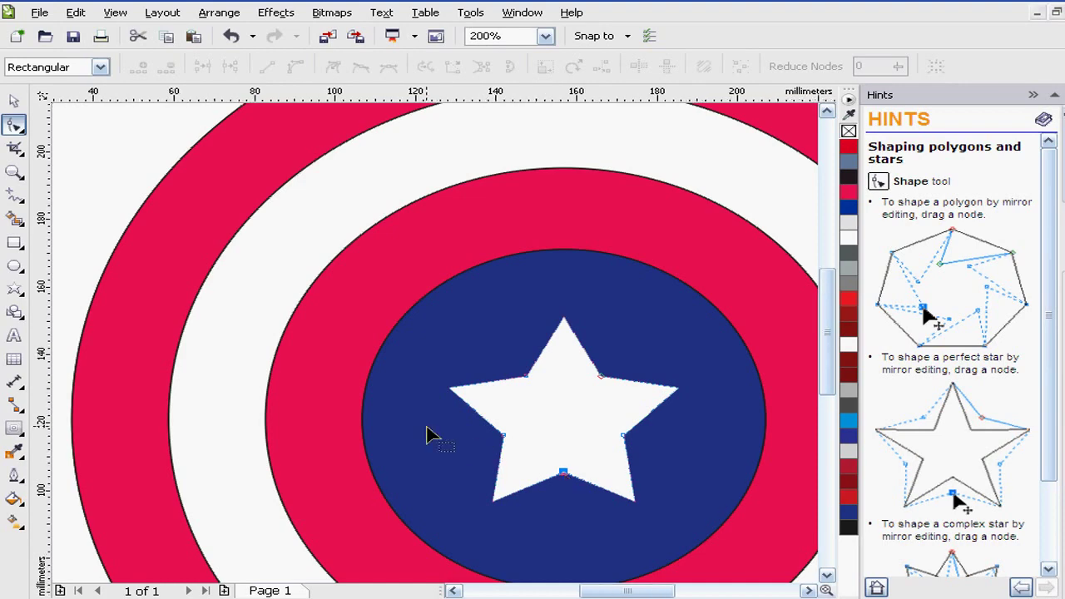
pyautogui.scroll(-1, 428, 435)
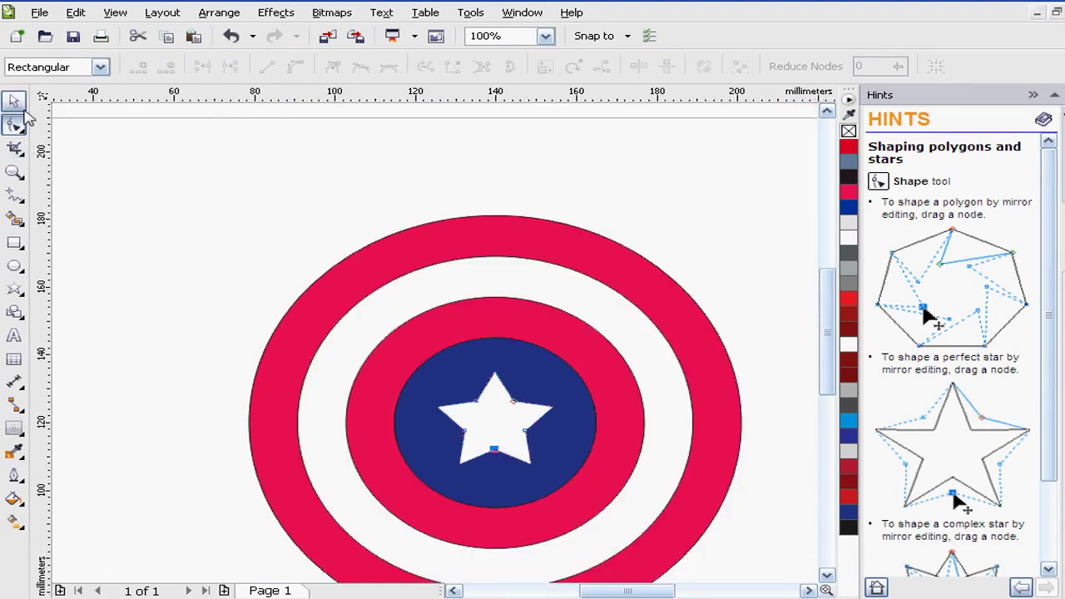
pyautogui.click(14, 100)
pyautogui.click(279, 197)
pyautogui.scroll(-1, 323, 333)
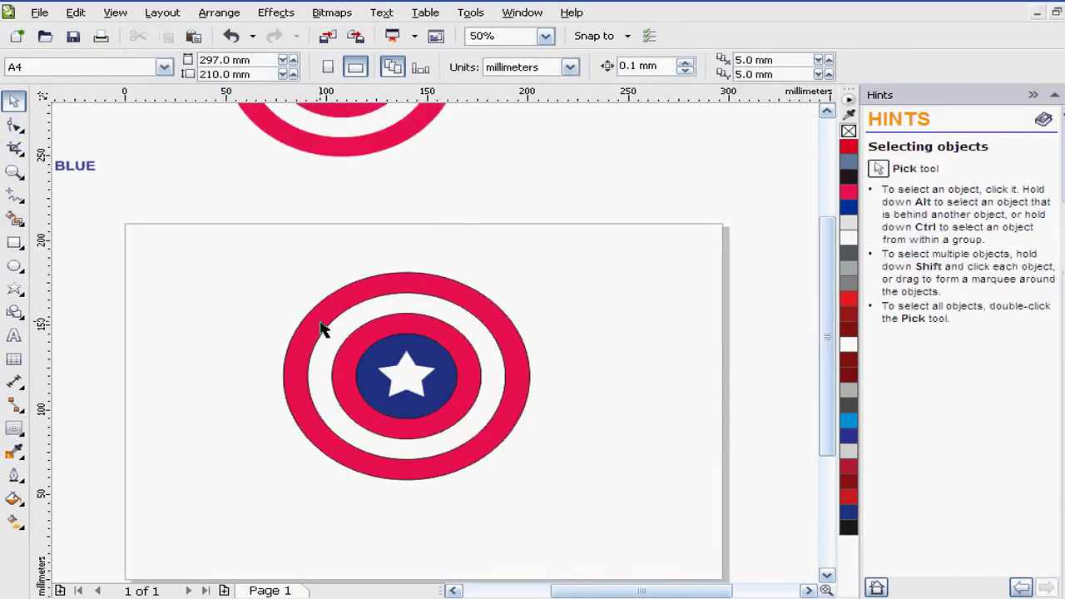
# Place a copy of the whole shield beyond the page's upper-right corner and remove all outlines from the original shield
pyautogui.moveTo(233, 243); pyautogui.dragTo(612, 546)
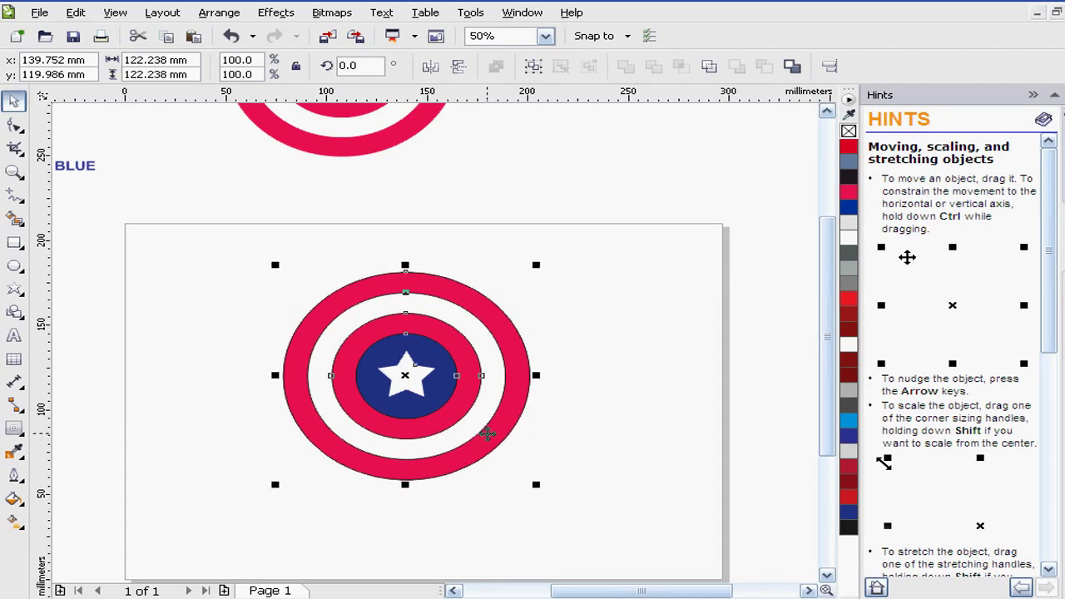
pyautogui.moveTo(435, 389); pyautogui.dragTo(698, 261)
pyautogui.moveTo(255, 256); pyautogui.dragTo(535, 489)
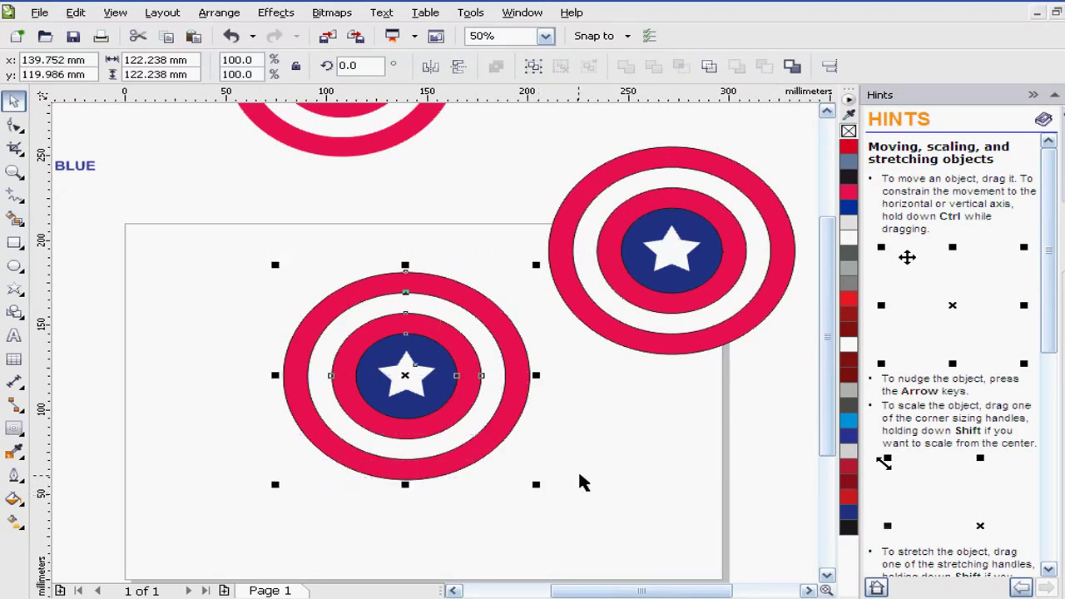
pyautogui.rightClick(849, 131)
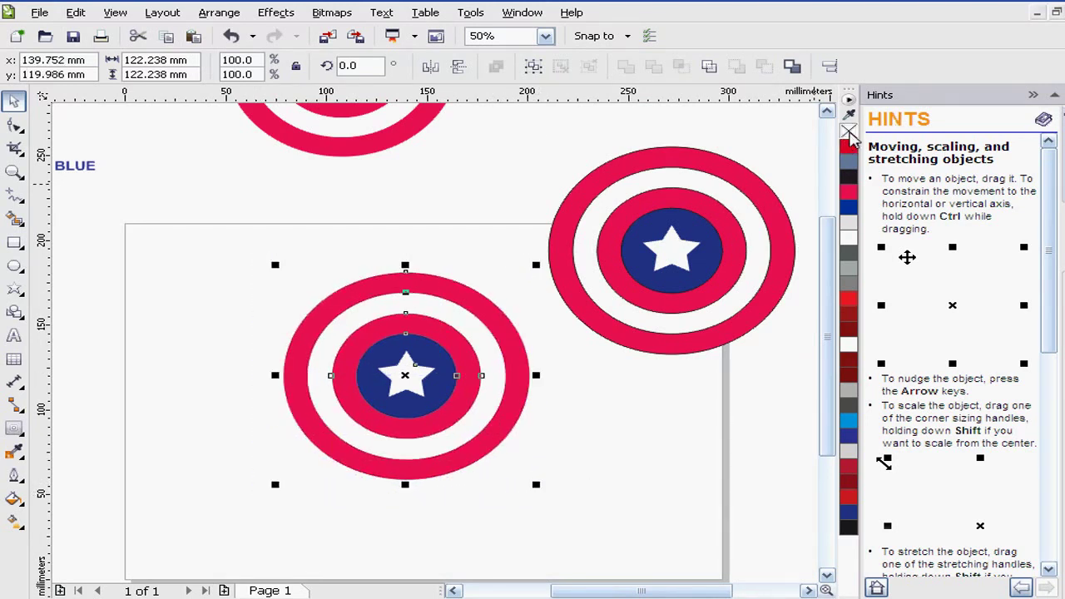
# Scale the shield without outlines down to about 102.7 mm from its centre and move it to the page's upper-left corner
pyautogui.click(406, 265)
pyautogui.moveTo(267, 256); pyautogui.dragTo(514, 468)
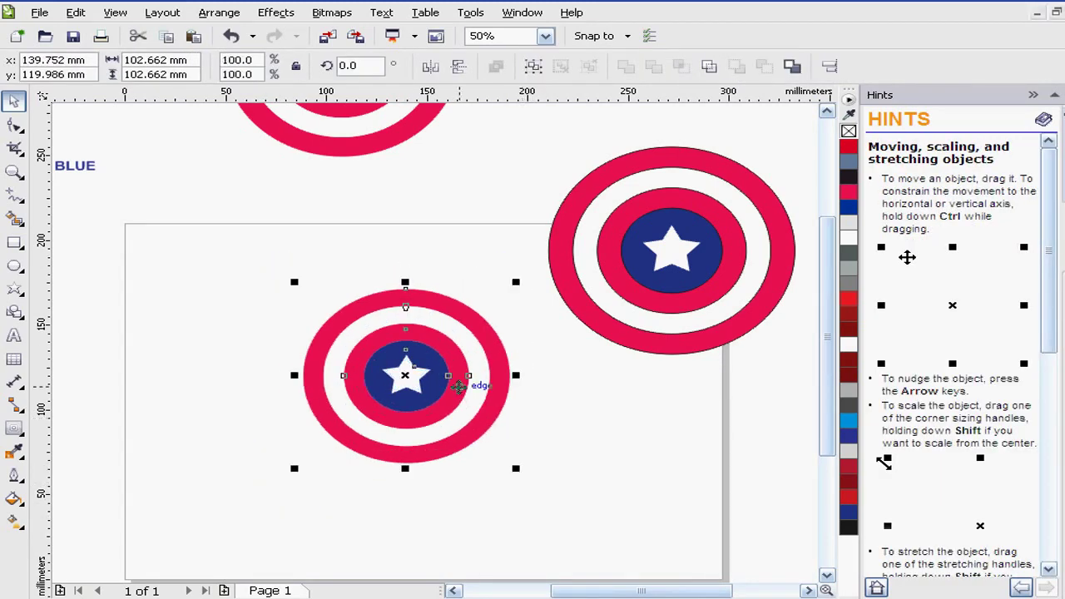
pyautogui.moveTo(464, 375); pyautogui.dragTo(265, 305)
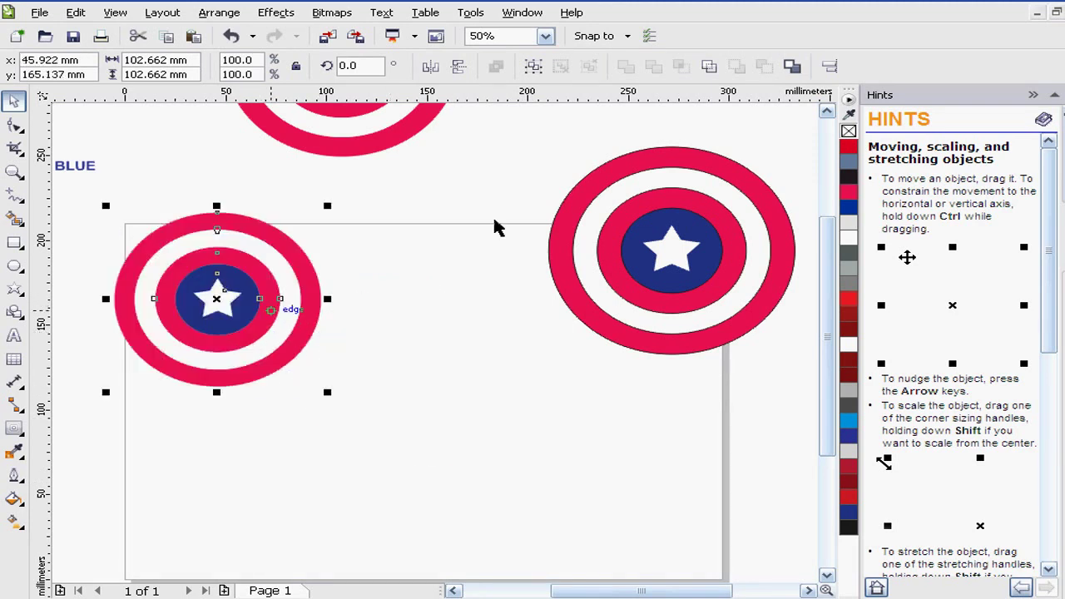
# Move the outlined shield onto the middle of the page and give it a 0.25 mm outline with rounded corners and line caps
pyautogui.moveTo(531, 149); pyautogui.dragTo(804, 392)
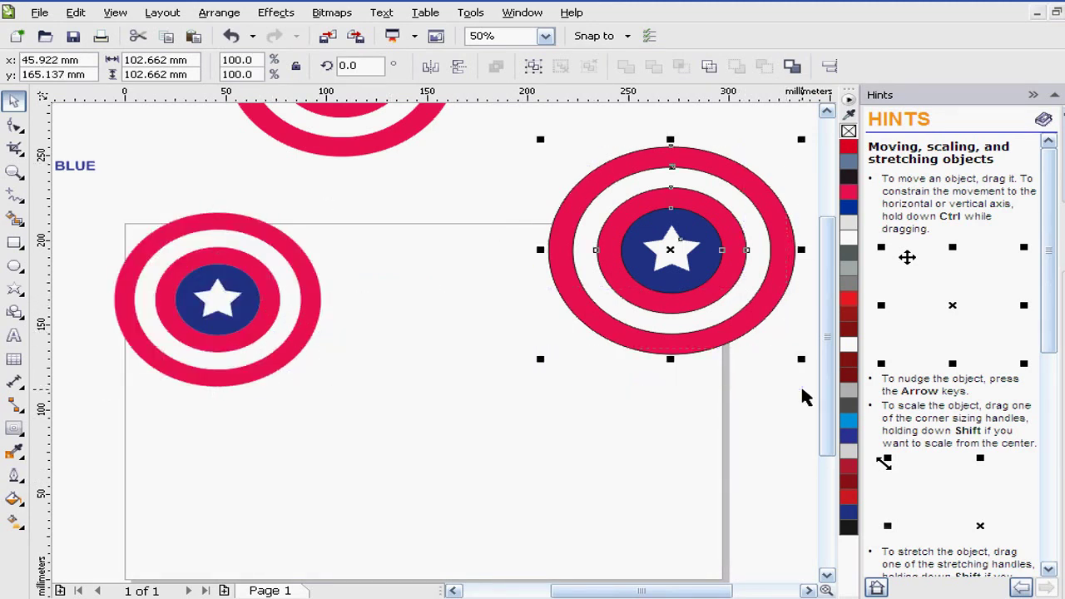
pyautogui.moveTo(718, 283); pyautogui.dragTo(524, 416)
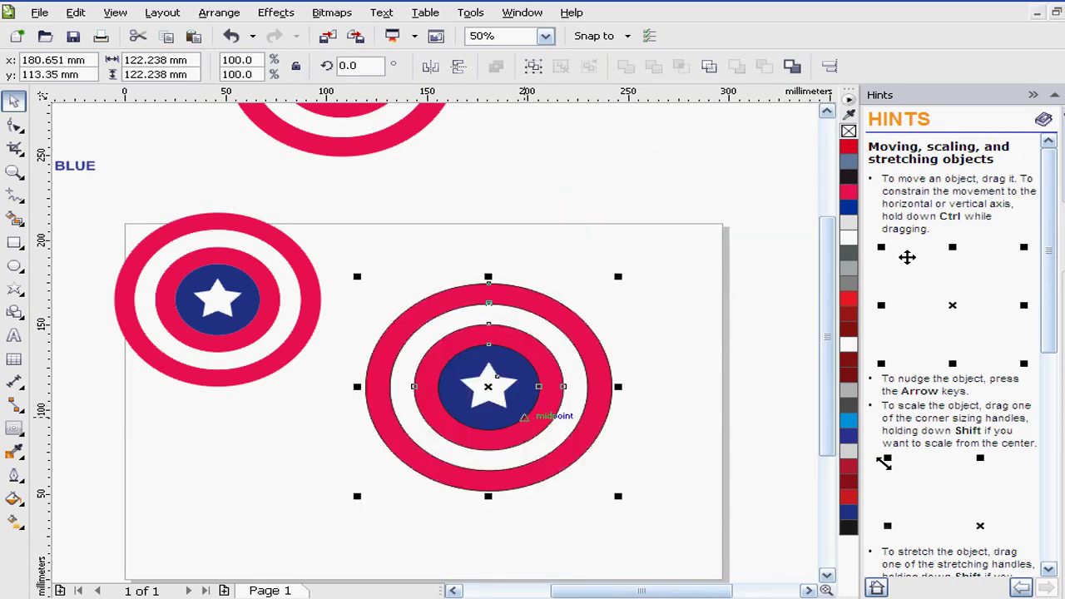
pyautogui.press('F12')
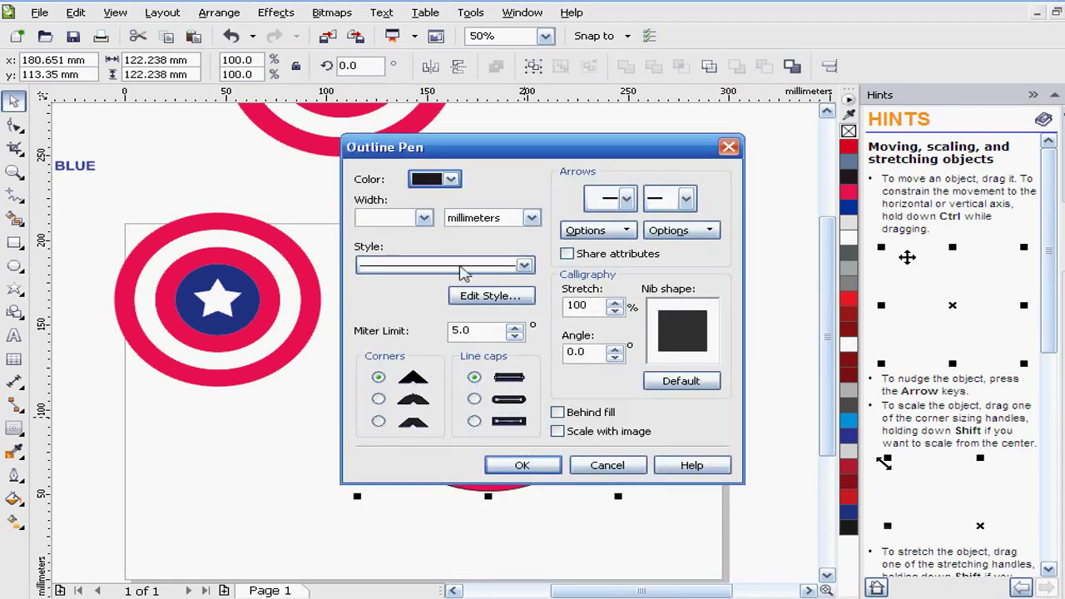
pyautogui.click(424, 217)
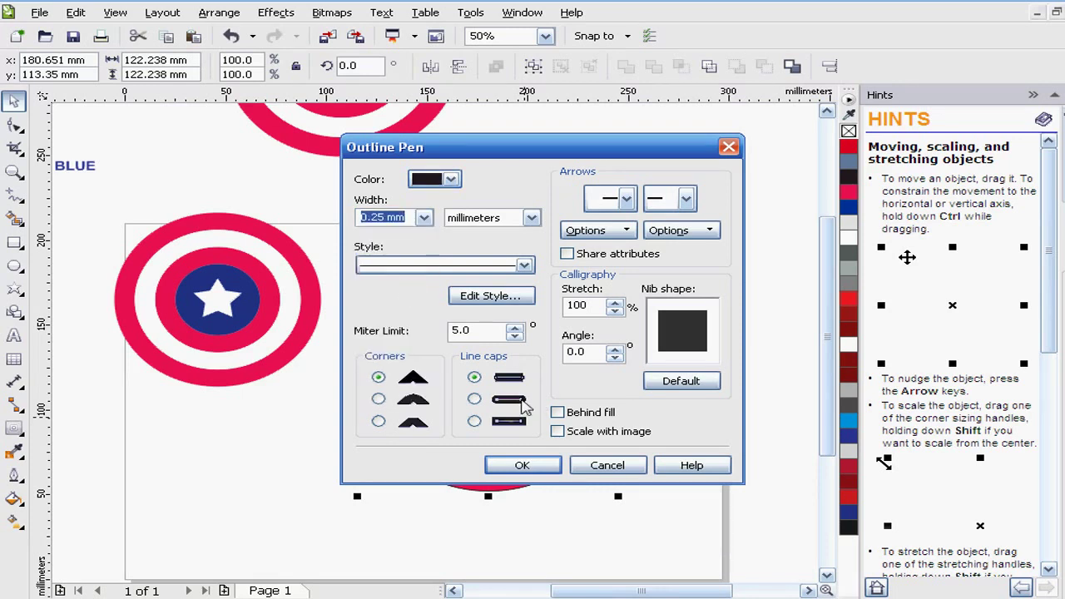
pyautogui.click(474, 400)
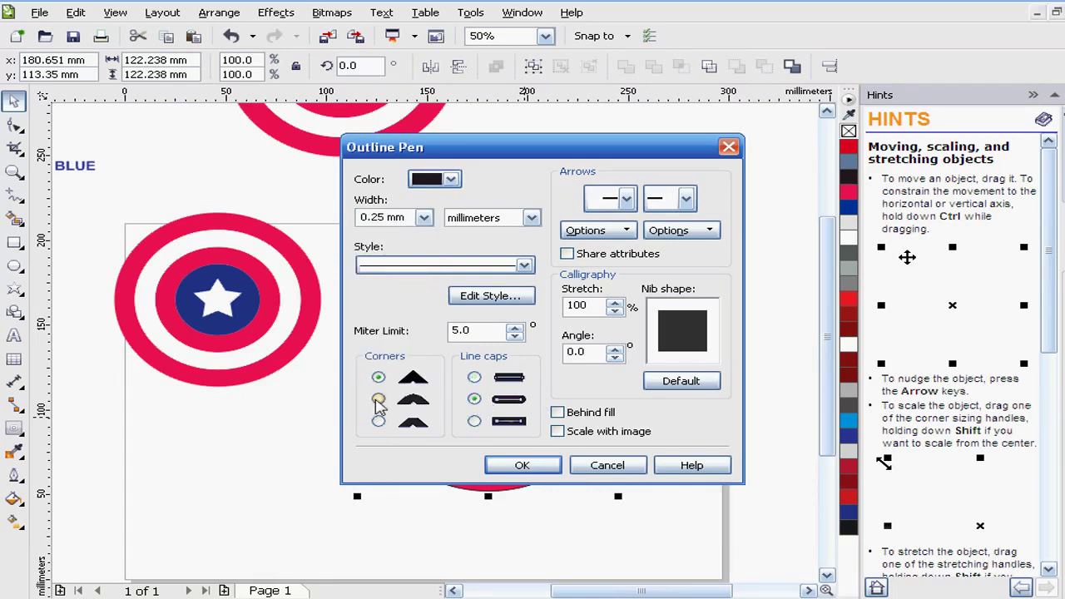
pyautogui.click(378, 400)
pyautogui.click(521, 465)
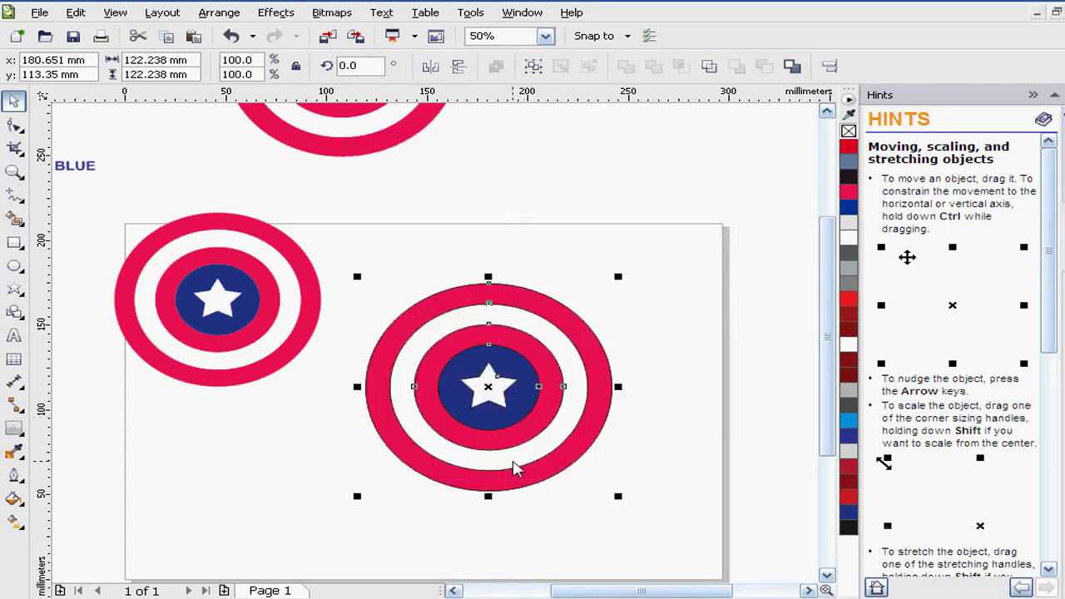
pyautogui.click(643, 360)
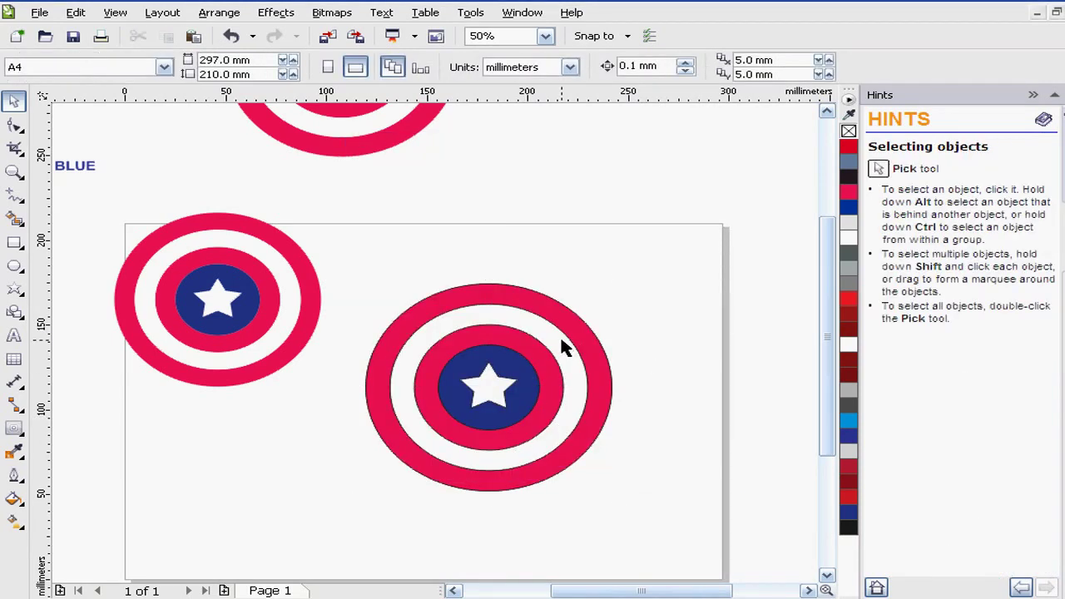
# Set the outline width of all parts of the outlined shield to 0.75 mm and deselect it
pyautogui.scroll(4, 539, 348)
pyautogui.scroll(-4, 539, 348)
pyautogui.moveTo(341, 263); pyautogui.dragTo(657, 516)
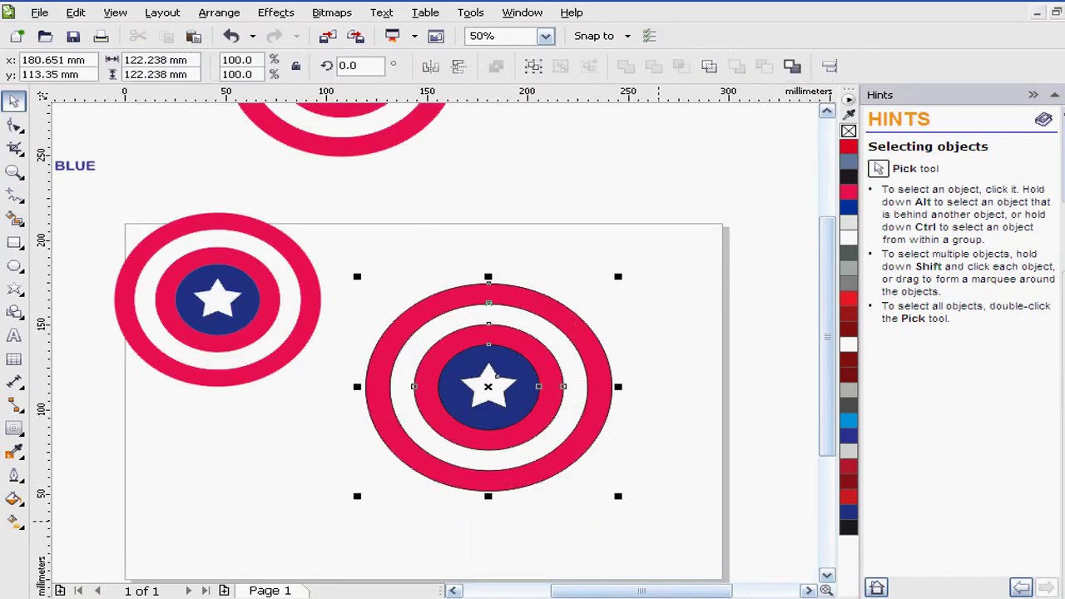
pyautogui.press('F3')
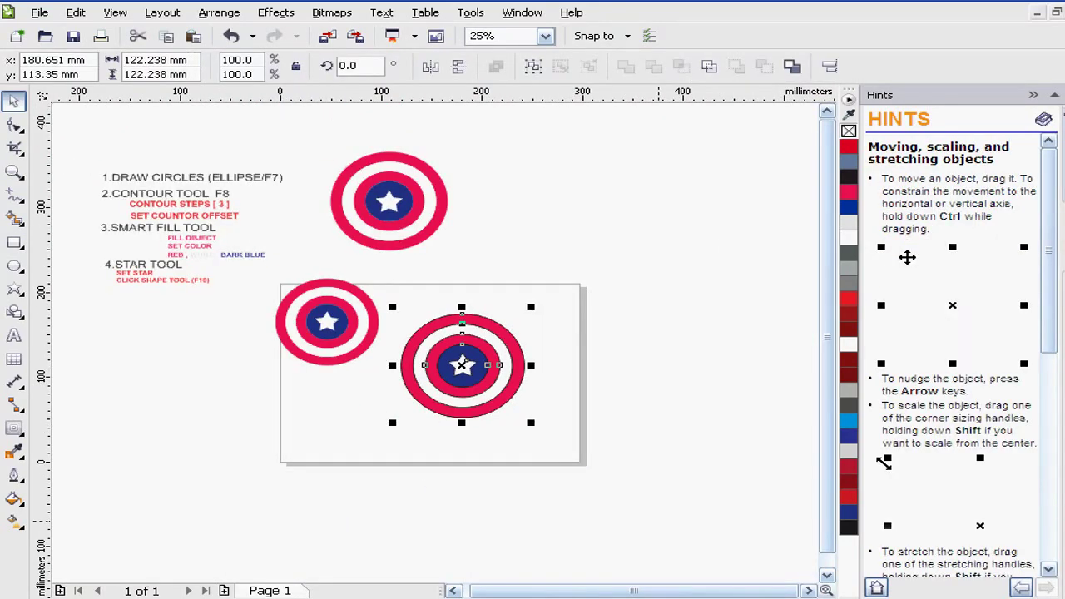
pyautogui.press('F12')
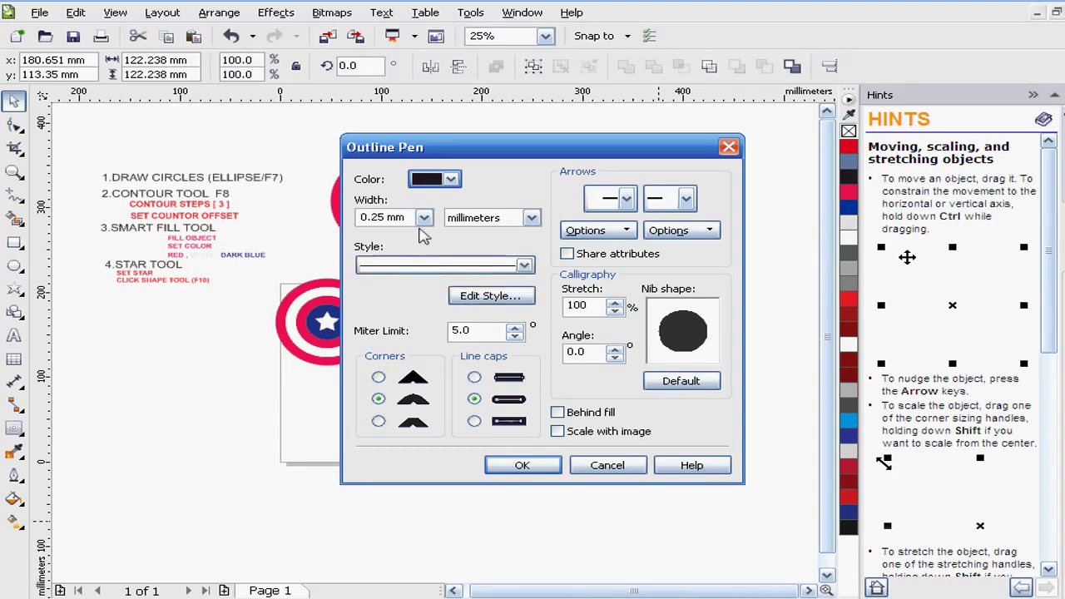
pyautogui.click(424, 217)
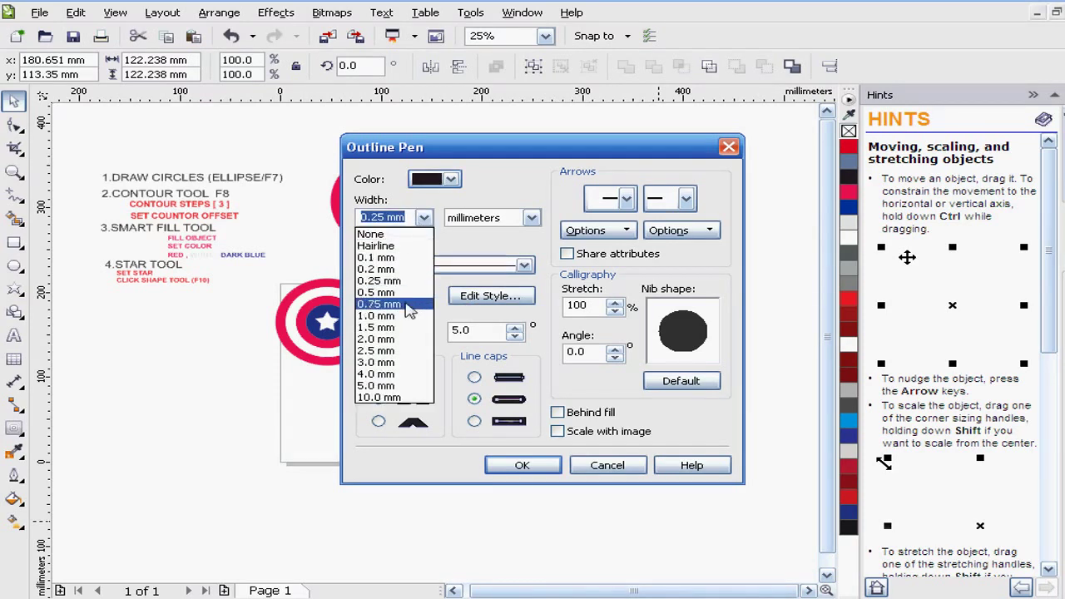
pyautogui.click(409, 304)
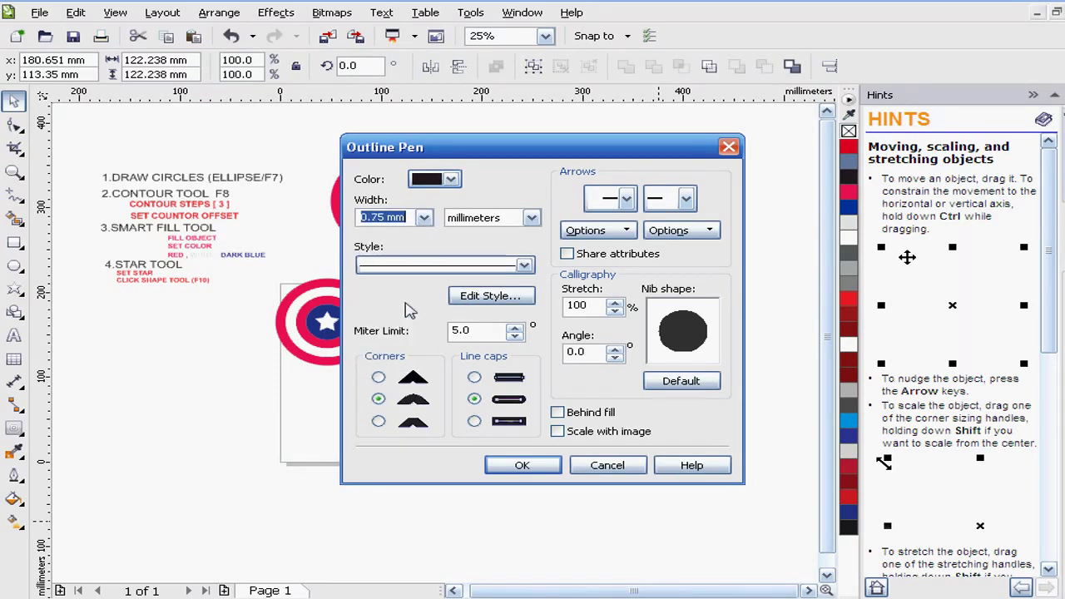
pyautogui.click(522, 465)
pyautogui.click(532, 399)
pyautogui.scroll(3, 462, 363)
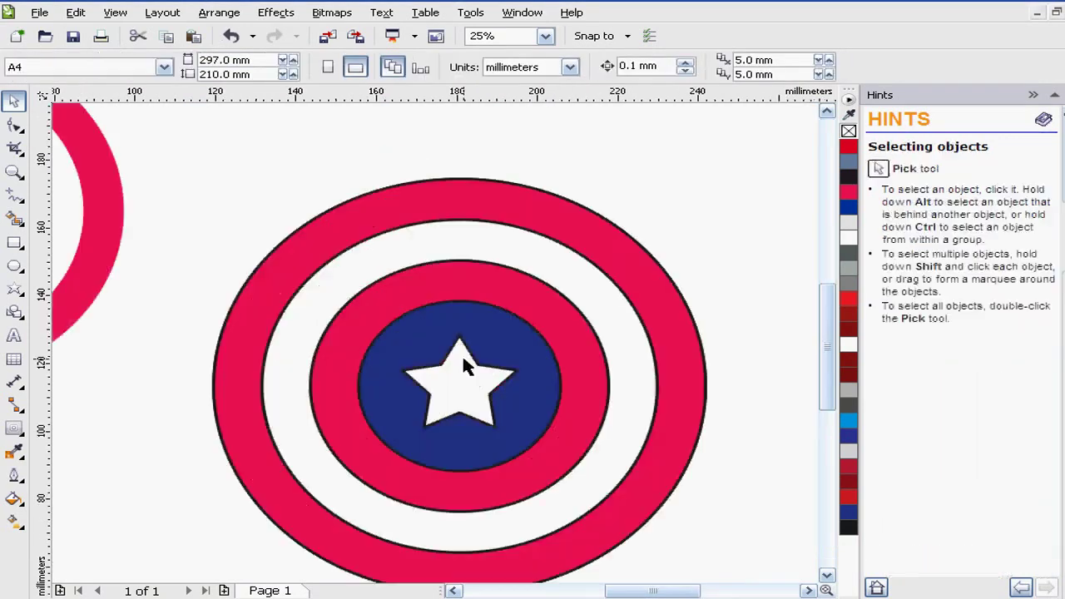
# Move the whole outlined shield down and left to the page's centre, at about X 154.5 mm, Y 102 mm
pyautogui.scroll(-1, 450, 366)
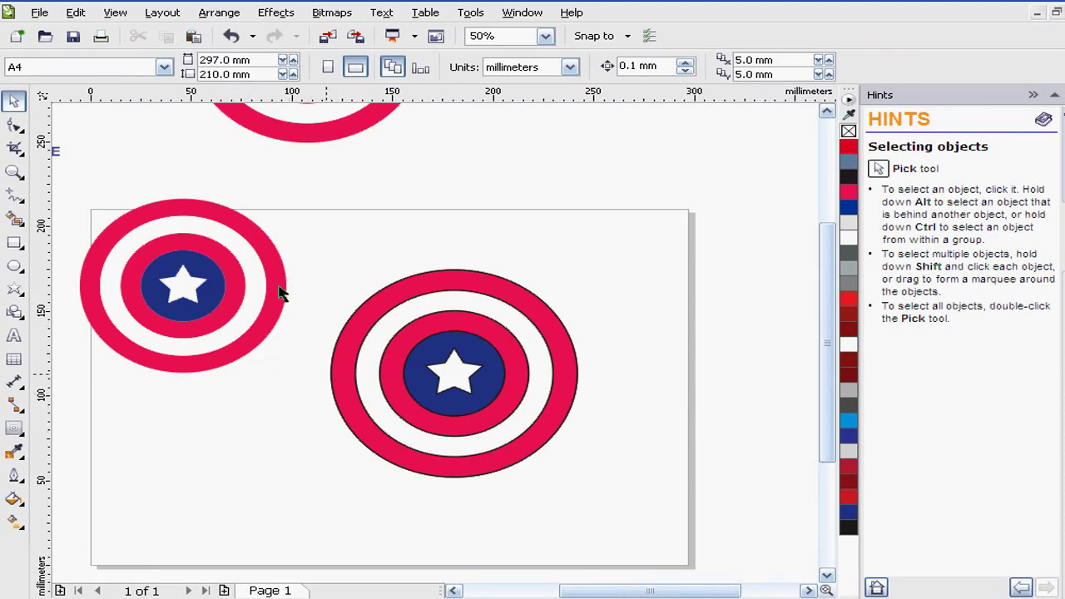
pyautogui.scroll(-1, 357, 309)
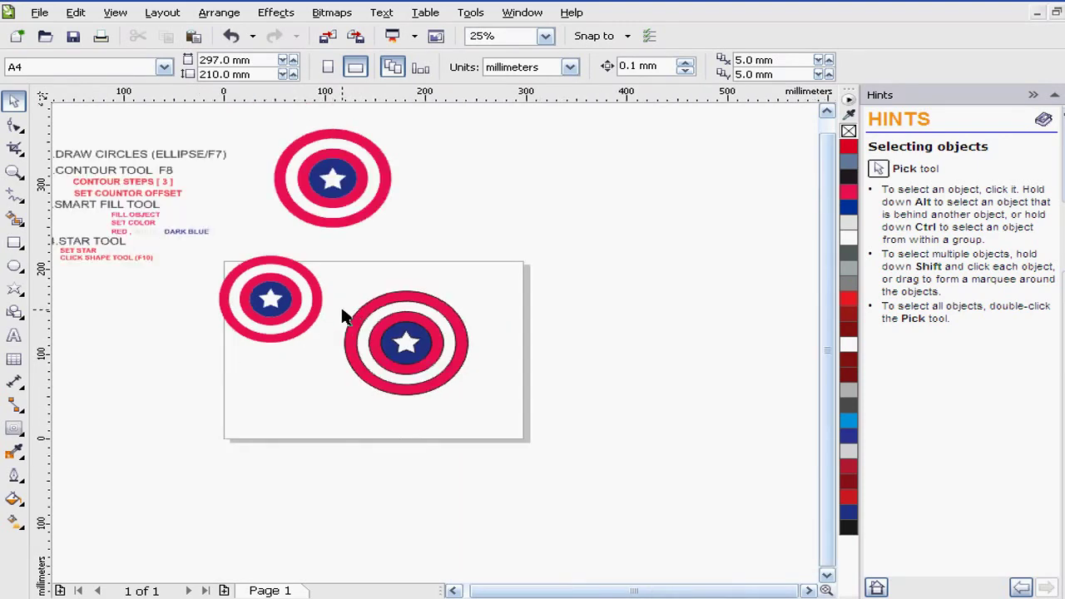
pyautogui.scroll(1, 352, 305)
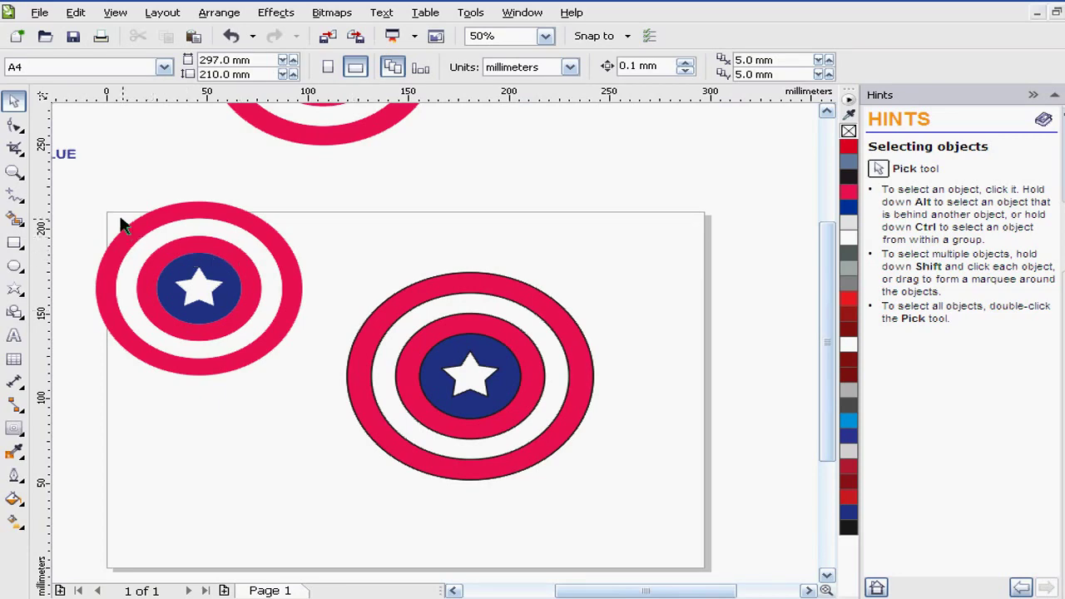
pyautogui.moveTo(345, 239); pyautogui.dragTo(649, 495)
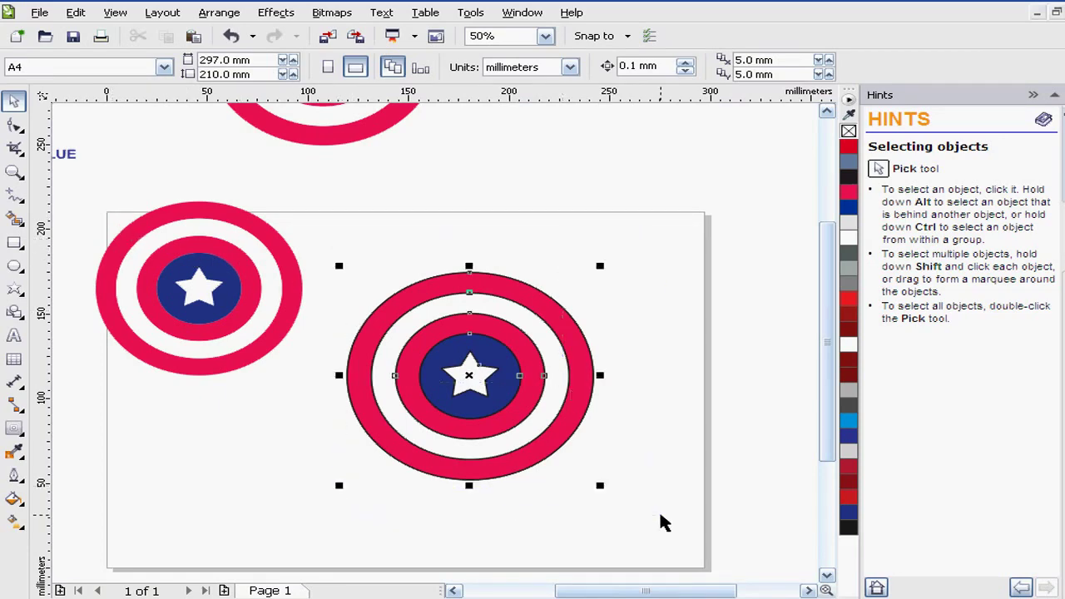
pyautogui.moveTo(523, 427); pyautogui.dragTo(460, 416)
pyautogui.scroll(-1, 292, 363)
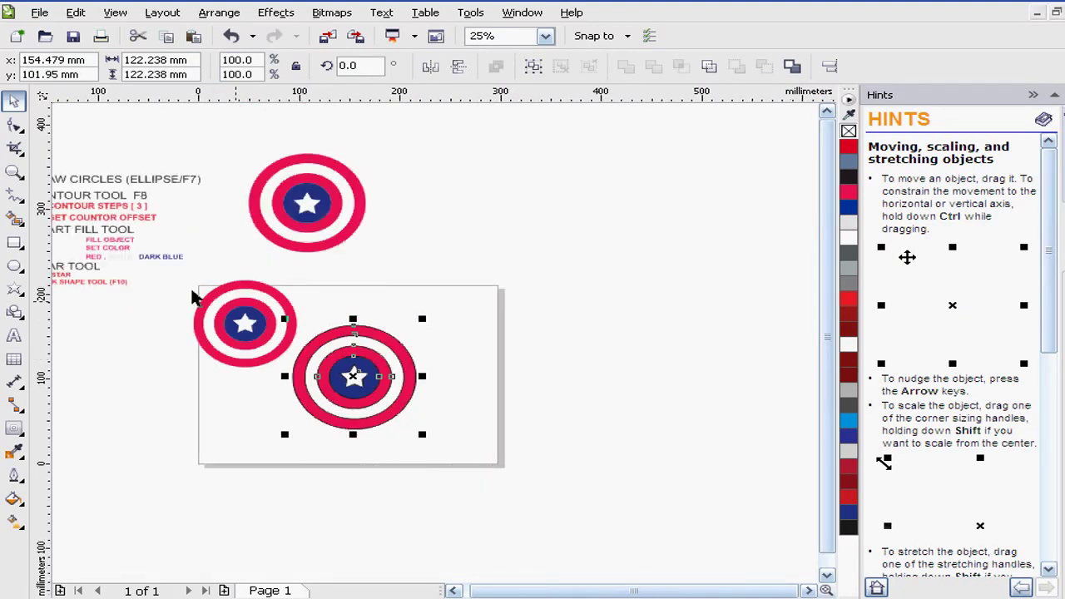
# Move the smaller shield without outlines off the page, beyond its left edge, leaving the outlined shield alone on the page
pyautogui.moveTo(184, 275); pyautogui.dragTo(143, 420)
pyautogui.hotkey('ctrl', 'z')
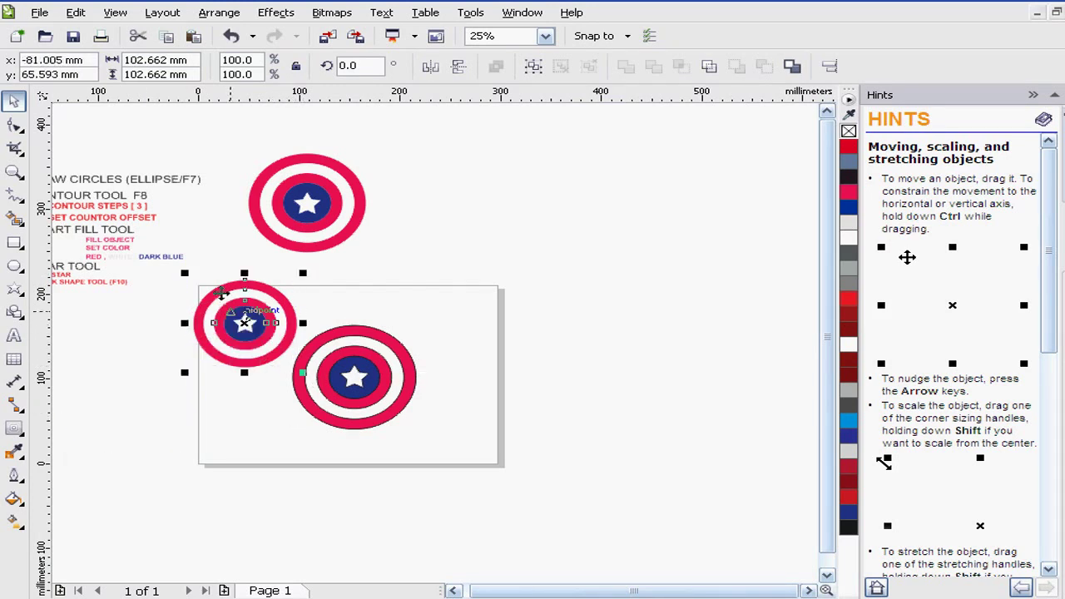
pyautogui.moveTo(184, 268); pyautogui.dragTo(303, 388)
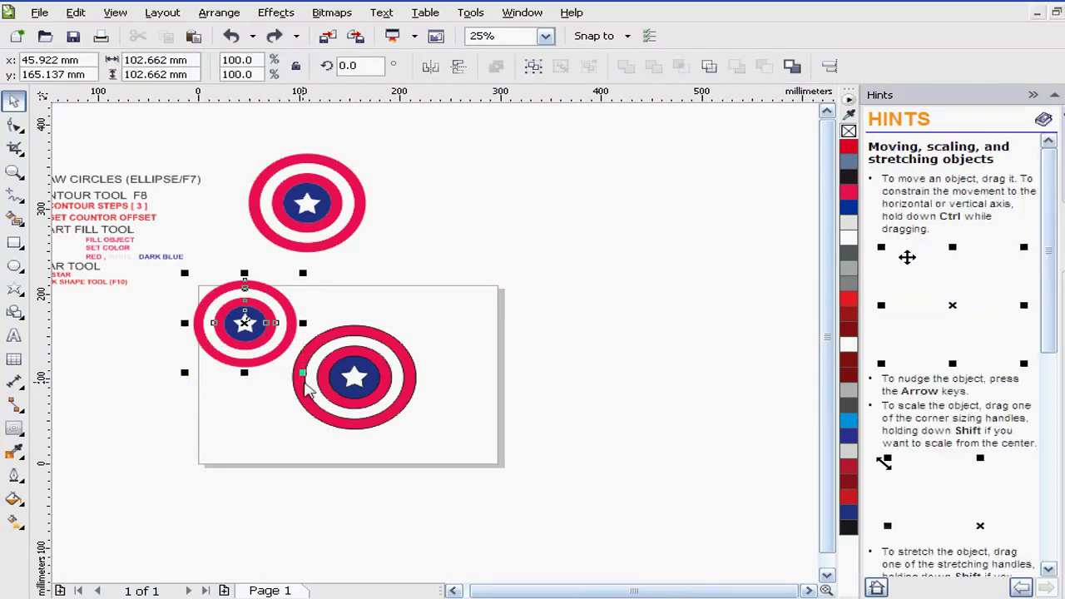
pyautogui.moveTo(255, 352); pyautogui.dragTo(133, 410)
pyautogui.click(471, 357)
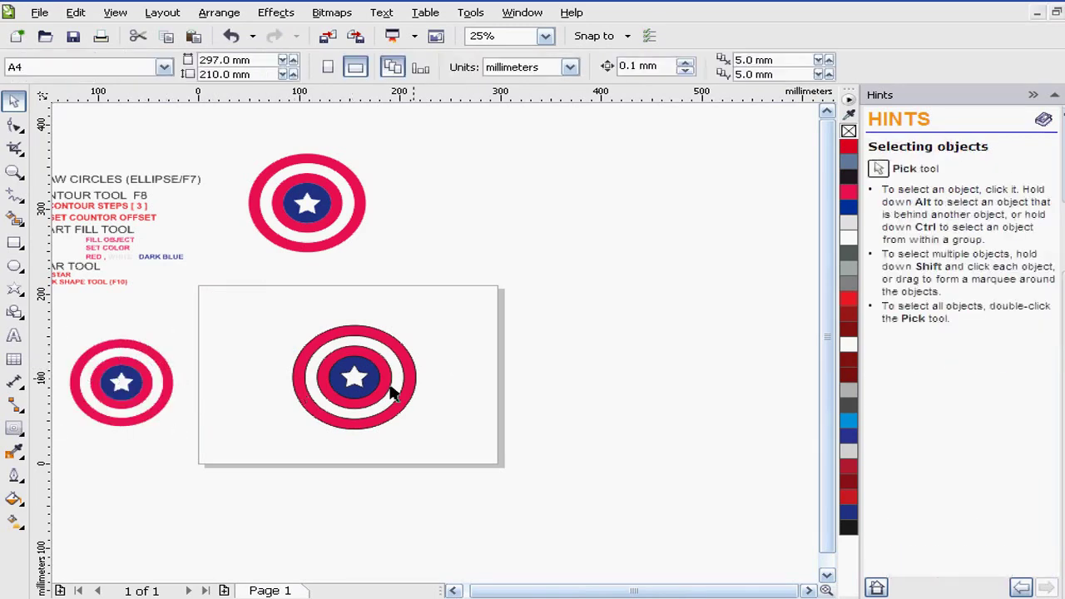
pyautogui.scroll(1, 396, 395)
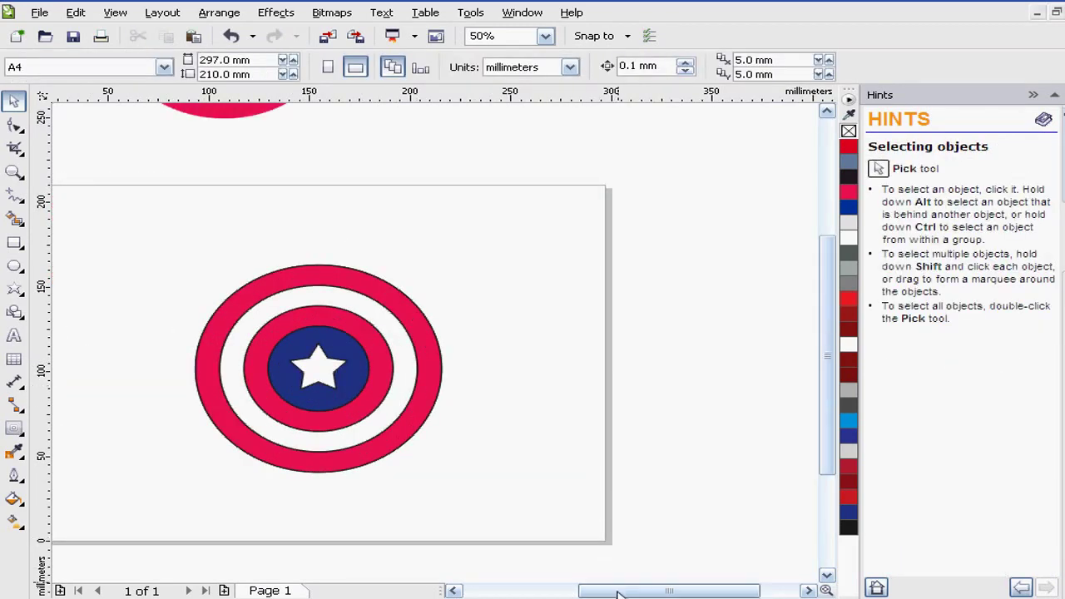
pyautogui.moveTo(613, 592); pyautogui.dragTo(605, 593)
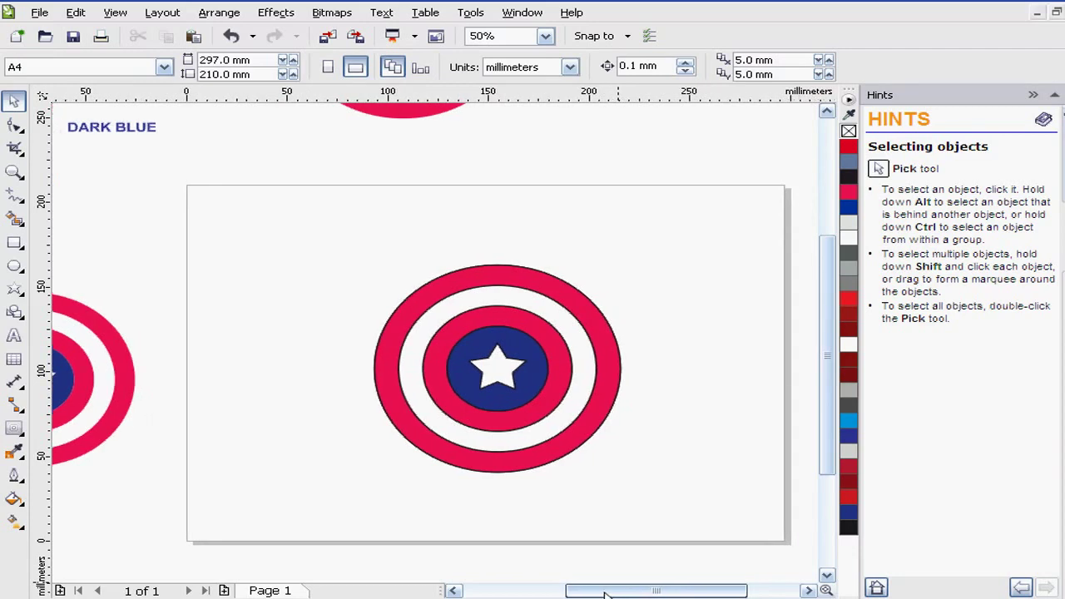